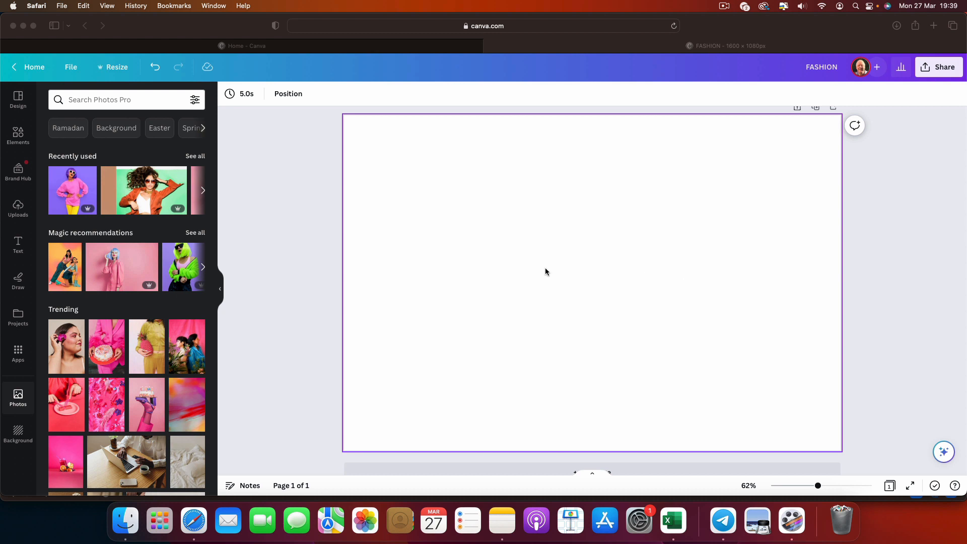
Check the design's current dimensions in the resize options without changing them
left_click(119, 70)
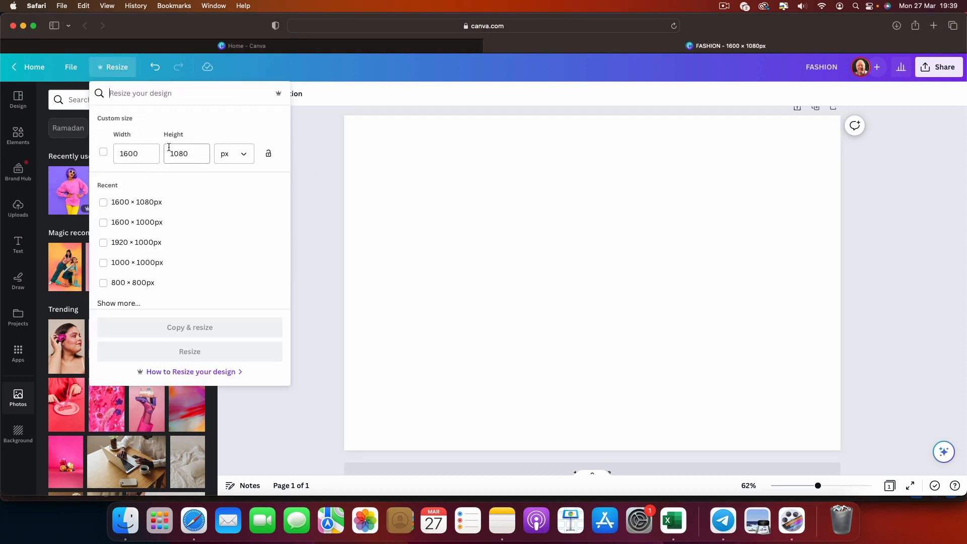
left_click(896, 209)
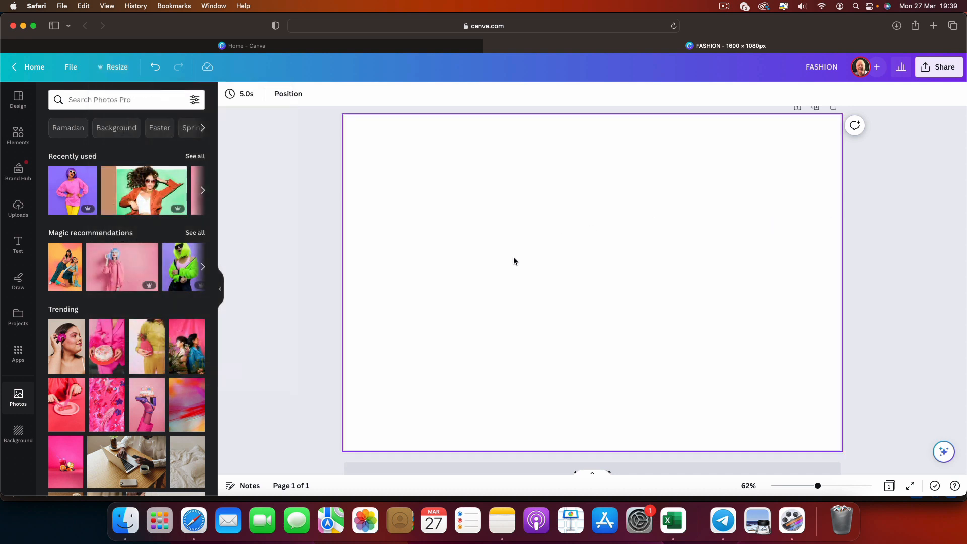
Place the recently used photo of the purple-haired woman in a pink sweater, scale it to full page height and centre it horizontally
left_click(69, 187)
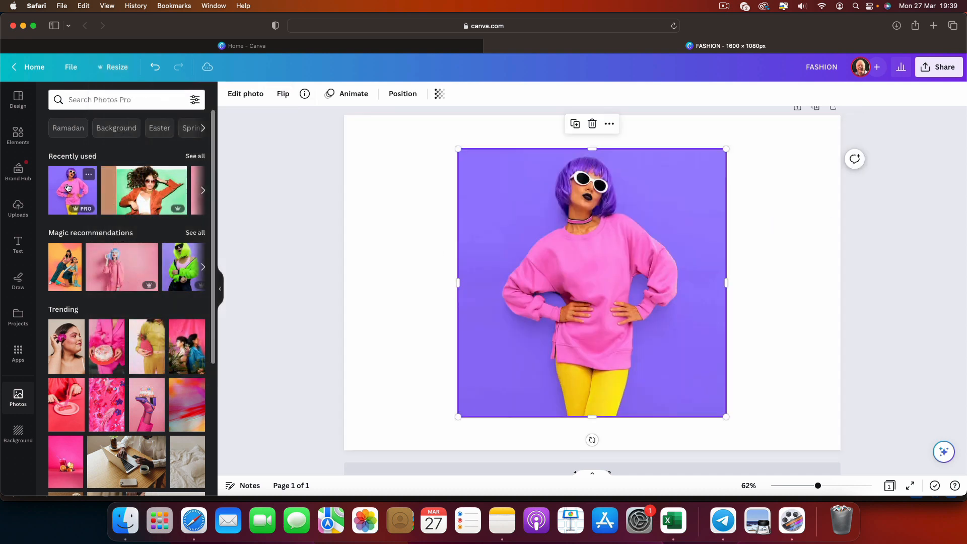
left_click_drag(476, 164, 438, 134)
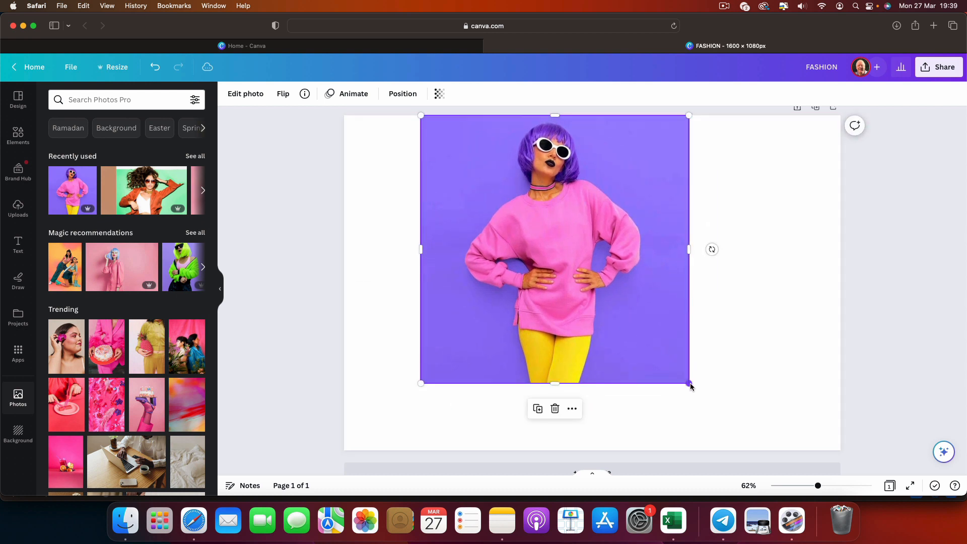
left_click_drag(690, 383, 758, 447)
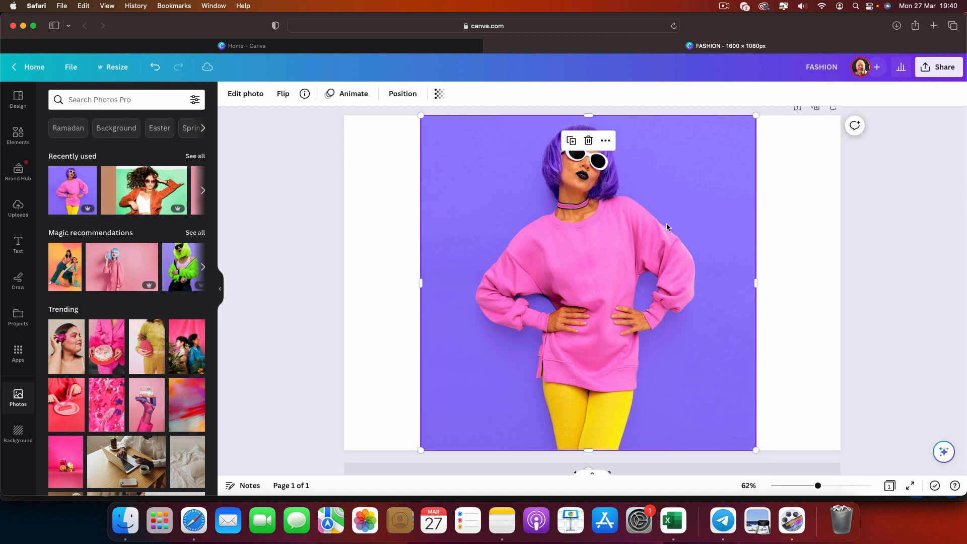
mouse_move(648, 180)
left_mouse_down()
mouse_move(633, 177)
mouse_move(651, 177)
left_mouse_up()
left_click(864, 221)
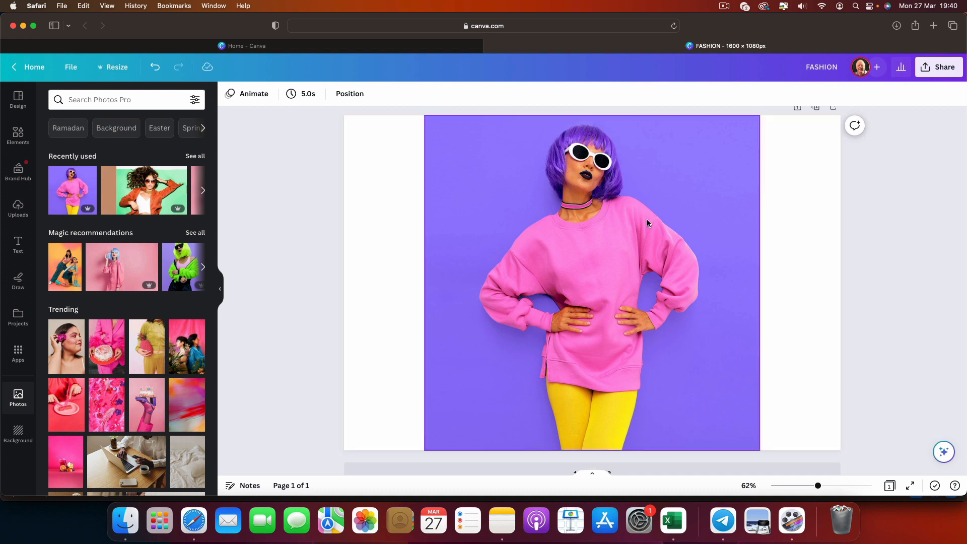
Set the page background to the pink from the photo colours
left_click(394, 192)
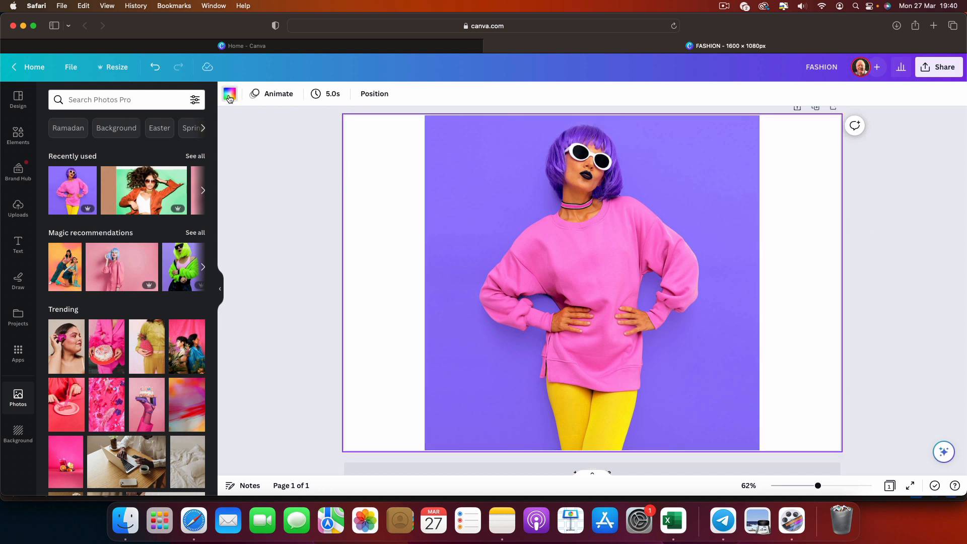
left_click(229, 96)
left_click(113, 292)
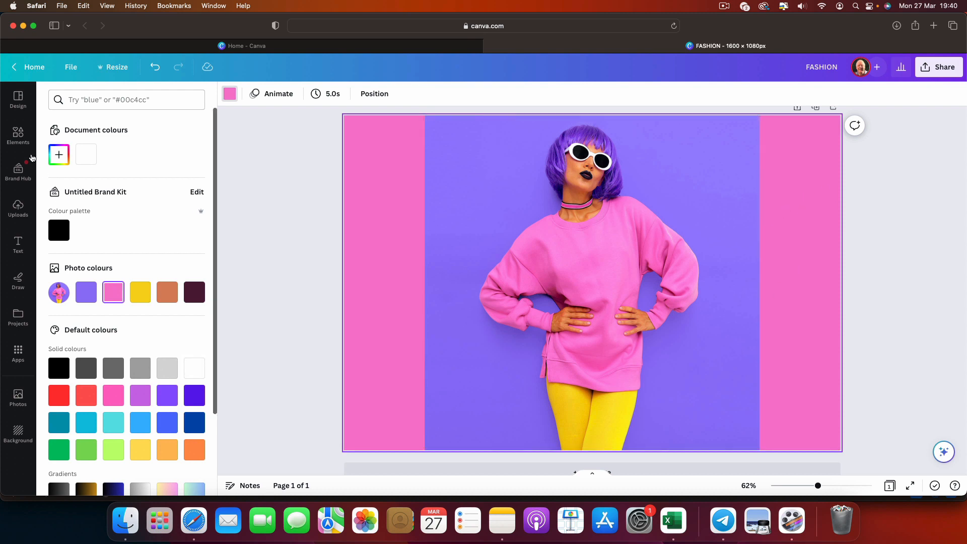
Add a square shape and stretch it into a full-height strip covering the page area right of the photo
left_click(18, 136)
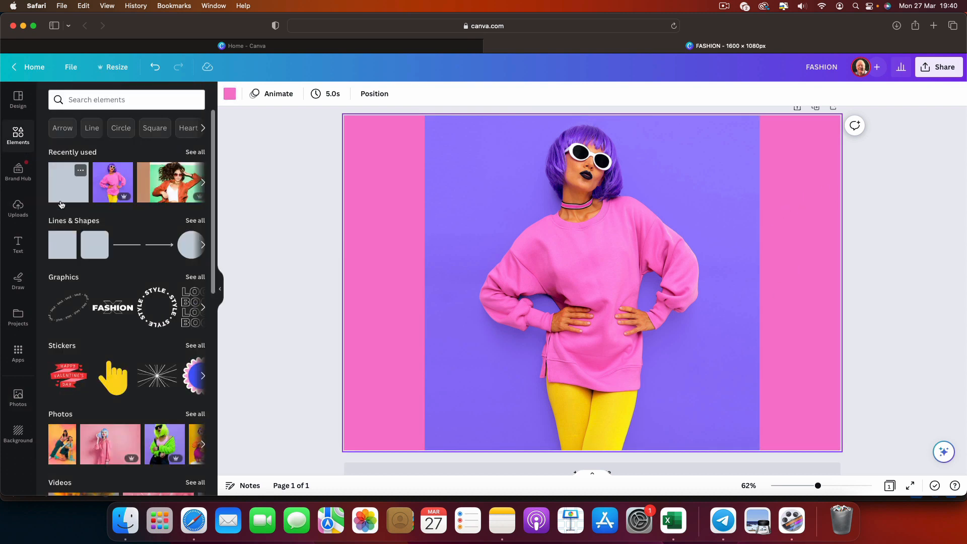
left_click(63, 239)
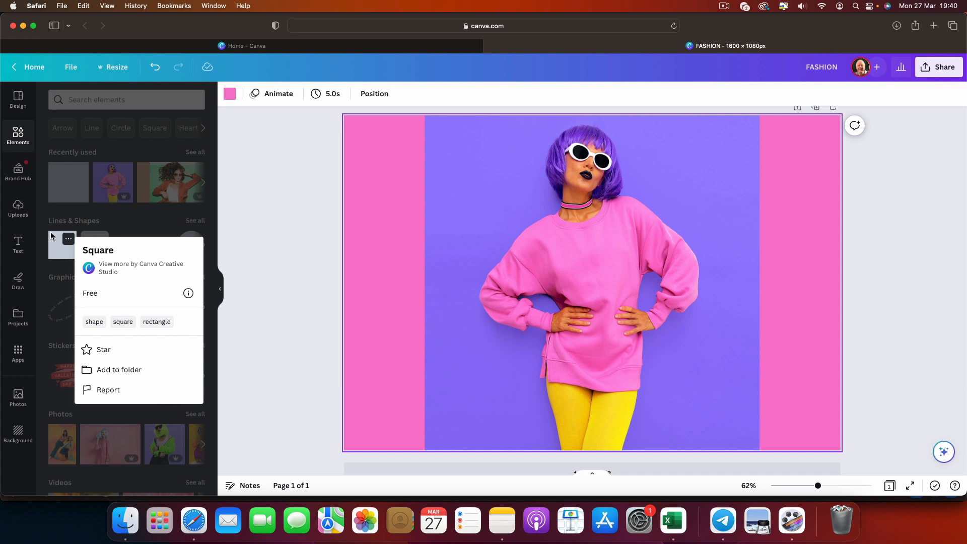
left_click(58, 243)
left_click(57, 247)
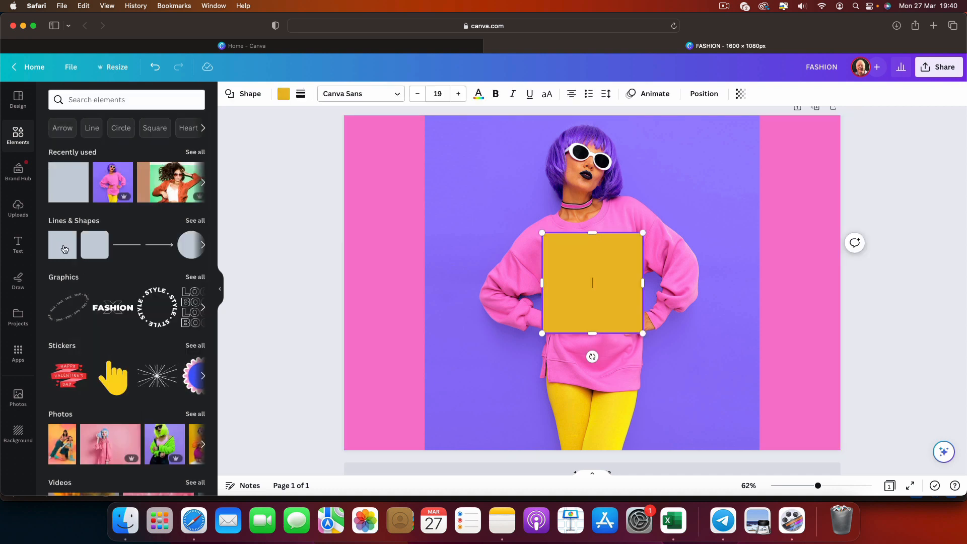
left_click_drag(614, 239, 796, 129)
left_click_drag(806, 212, 808, 458)
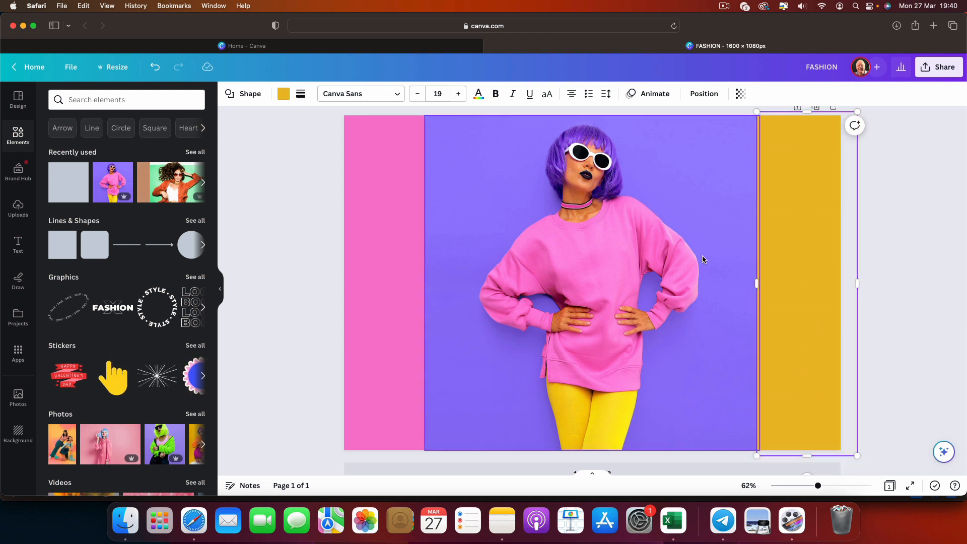
Recolour the strip beside the photo with a custom bright yellow, #FFFC00
left_click(284, 94)
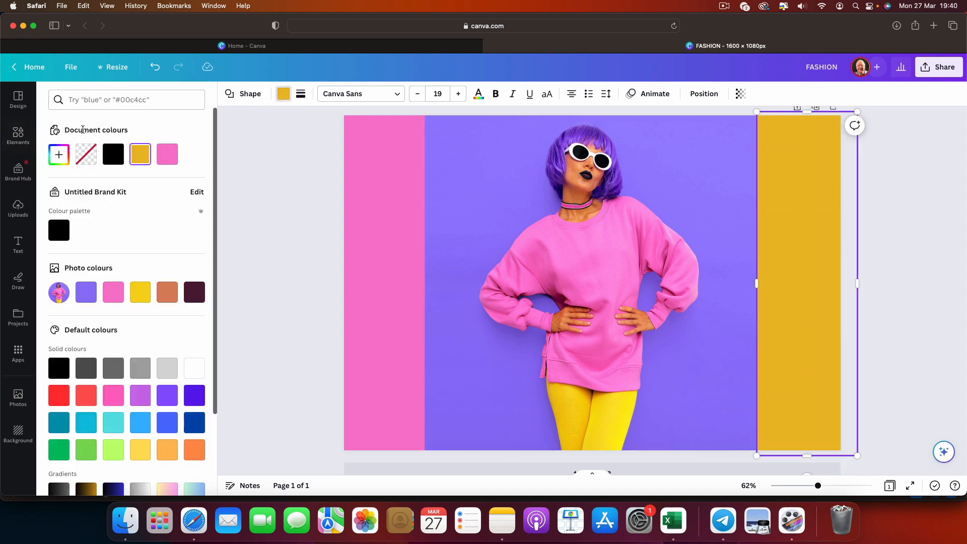
left_click(55, 160)
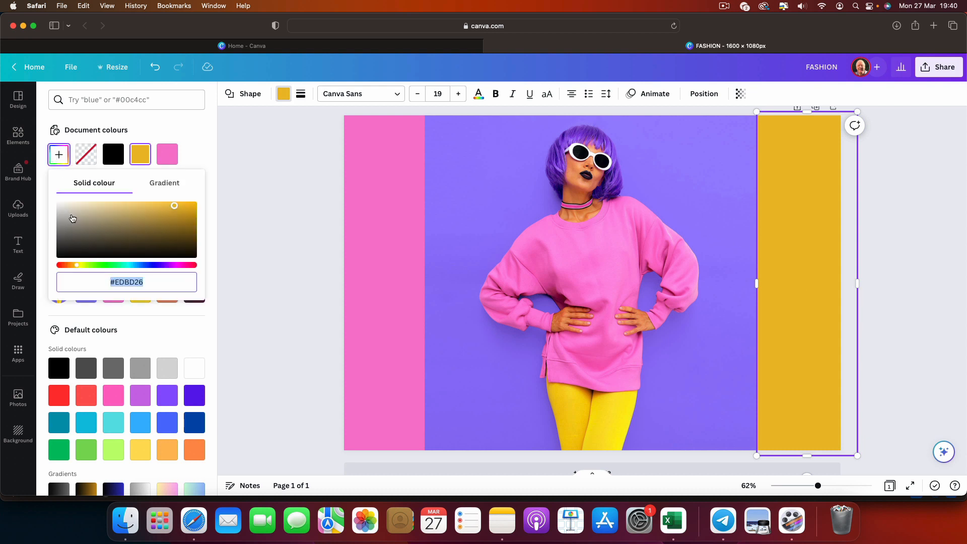
left_click_drag(172, 217, 207, 192)
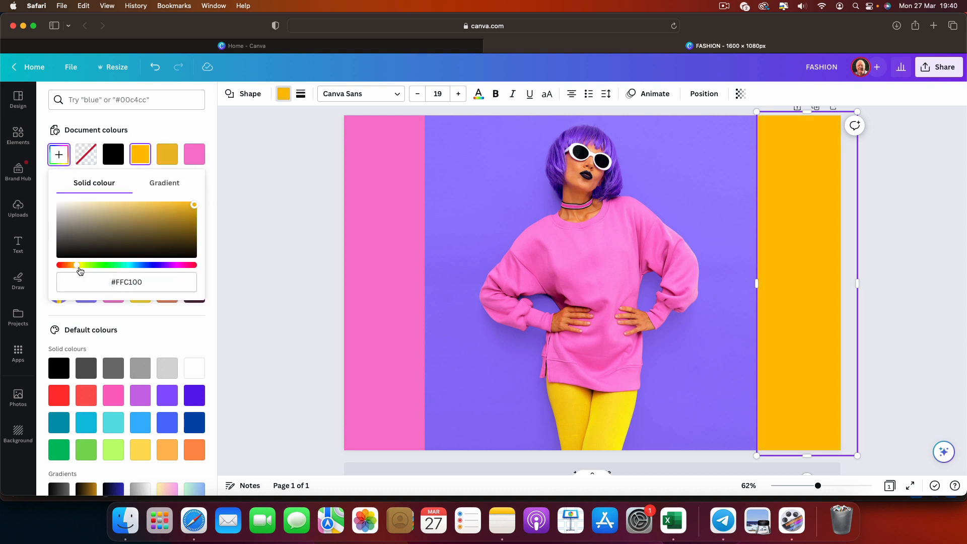
left_click_drag(80, 267, 82, 268)
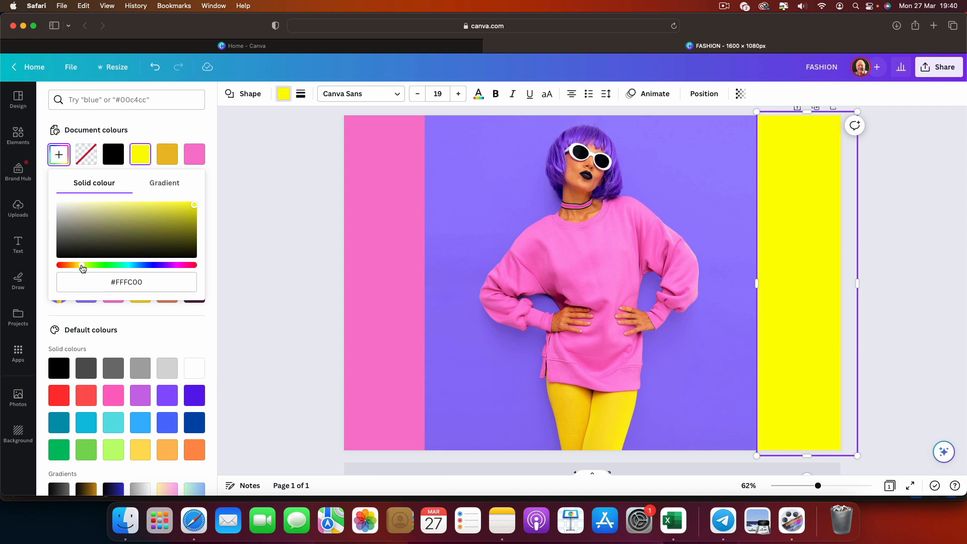
left_click(252, 207)
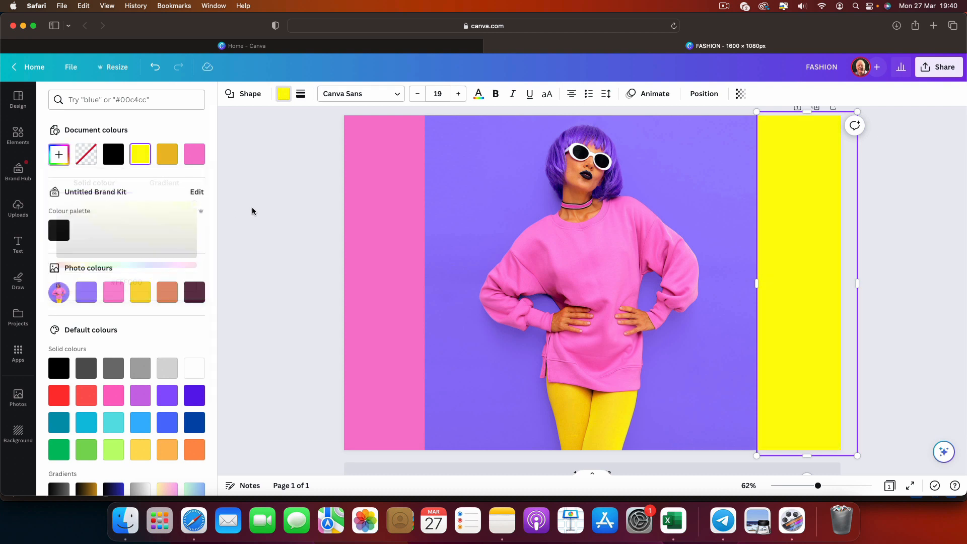
left_click(252, 207)
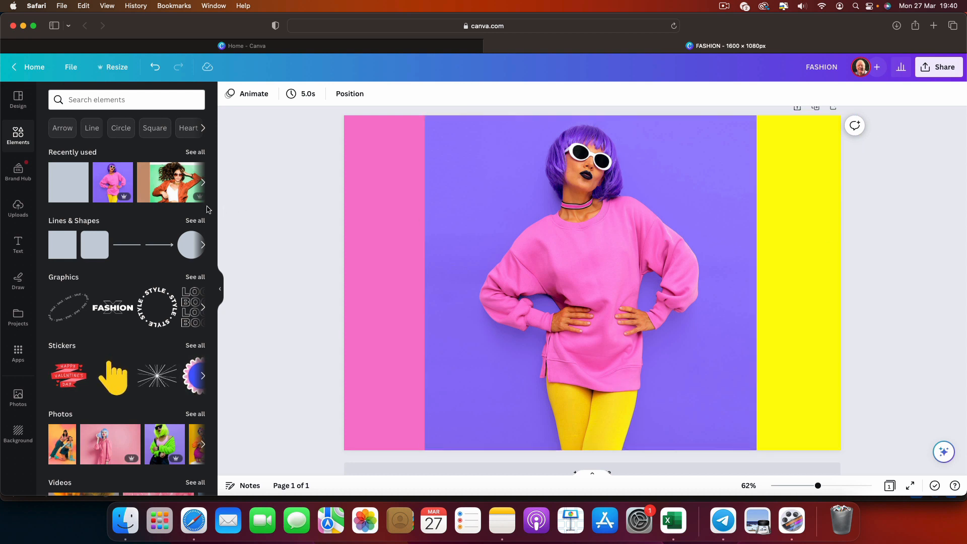
Add a heading that reads "FASHION" over the photo
left_click(18, 247)
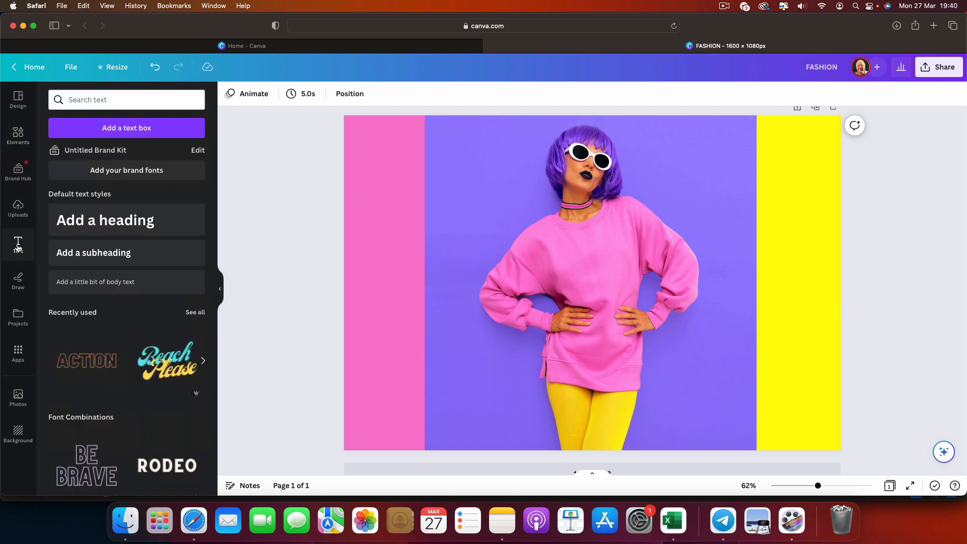
left_click(109, 230)
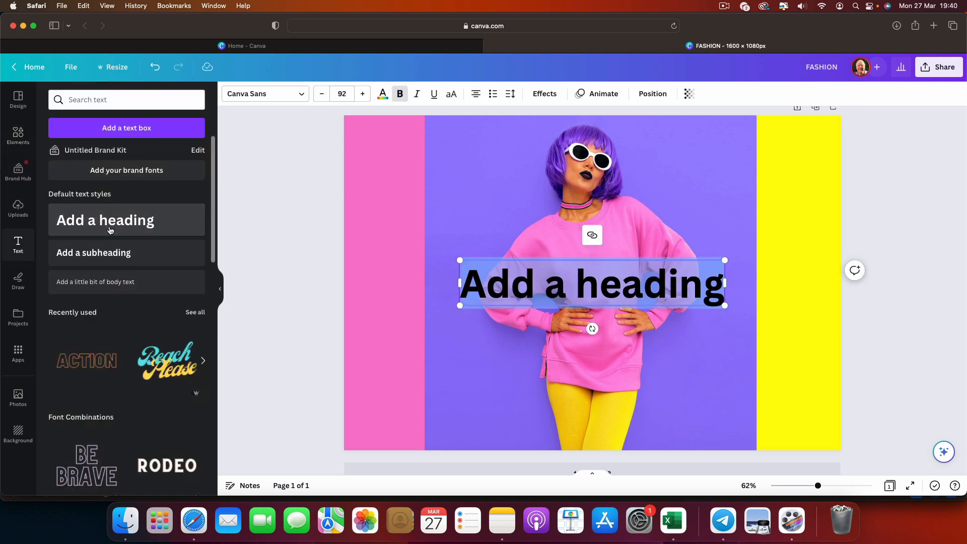
type("FASHION")
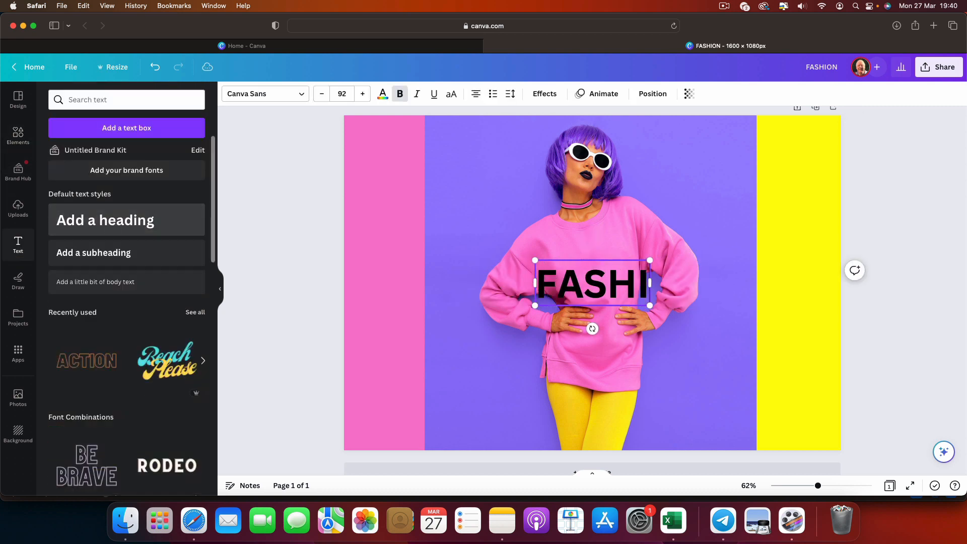
Format the FASHION heading in white with the Panton Heavy font
double_click(569, 281)
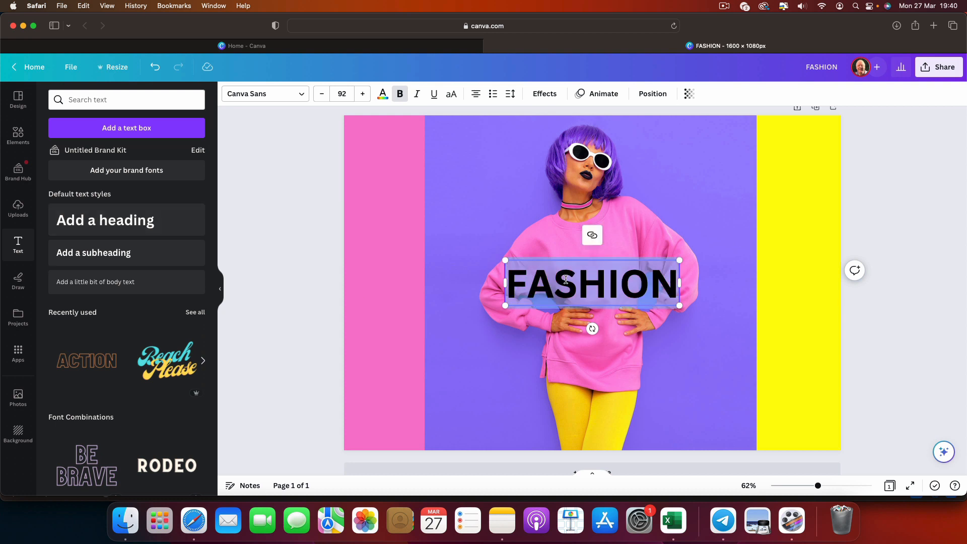
left_click(382, 94)
left_click(194, 368)
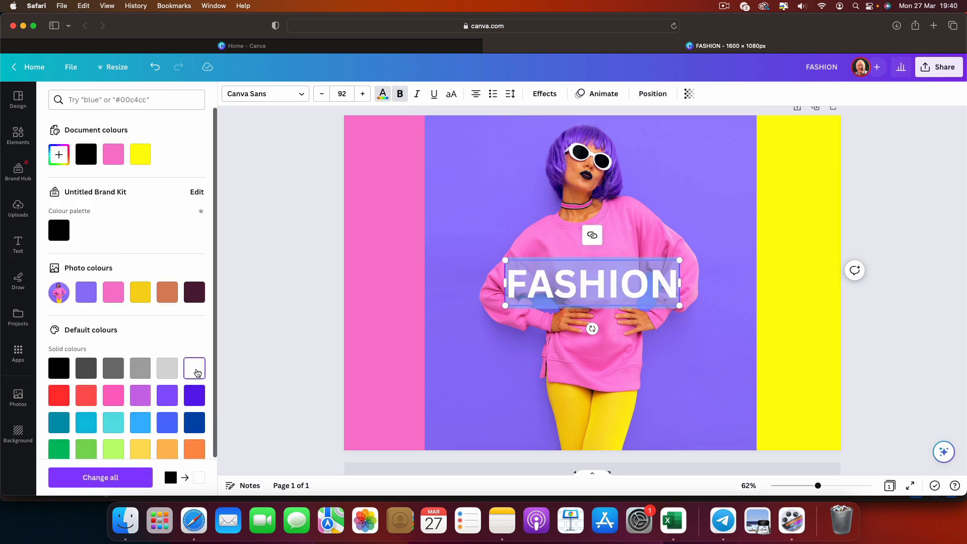
left_click(297, 96)
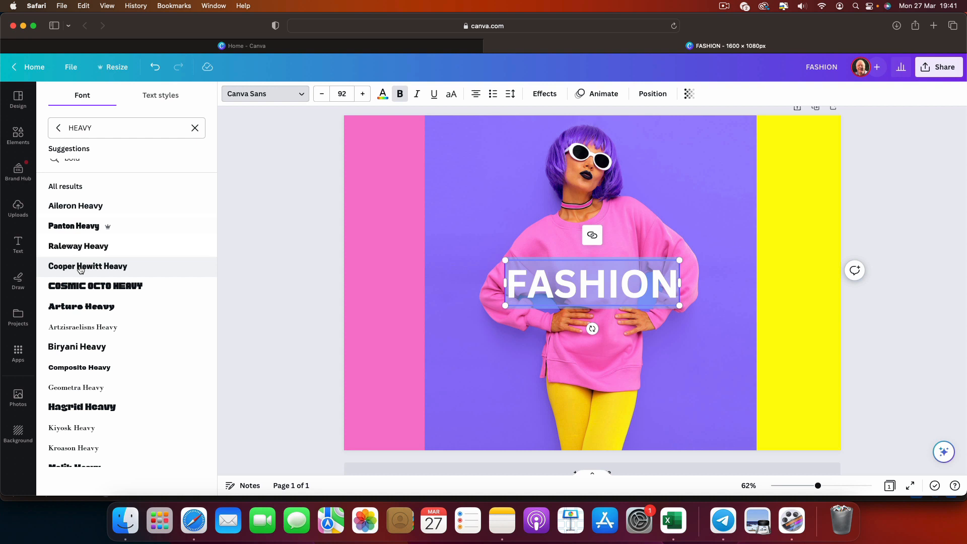
left_click(84, 226)
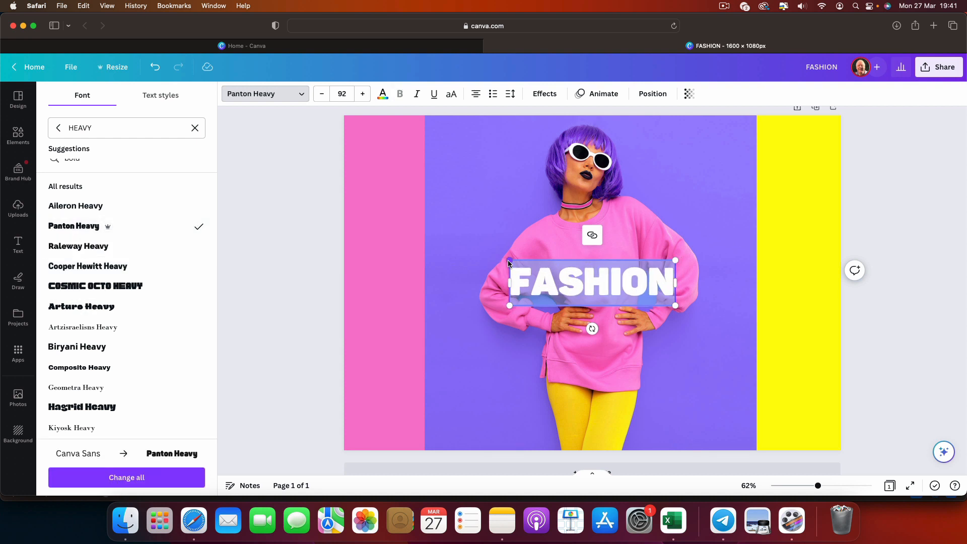
Enlarge the FASHION heading to a font size of about 221 so it spans from the pink area to the yellow strip
left_click_drag(507, 260, 360, 241)
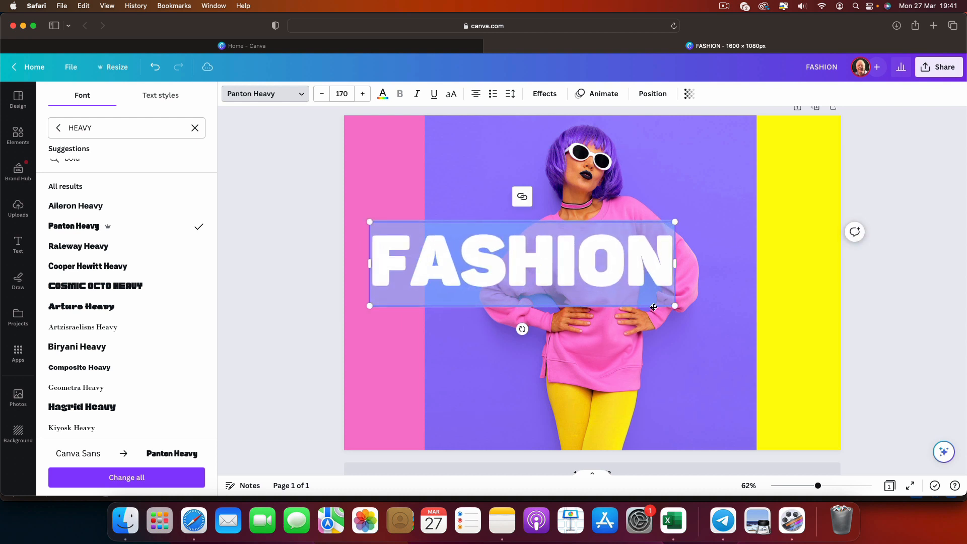
left_click_drag(674, 306, 766, 331)
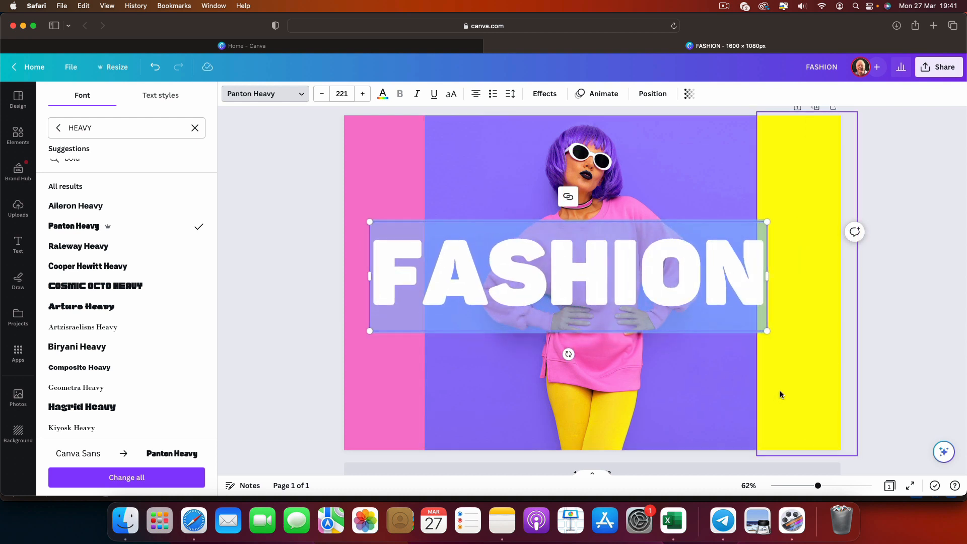
left_click(904, 349)
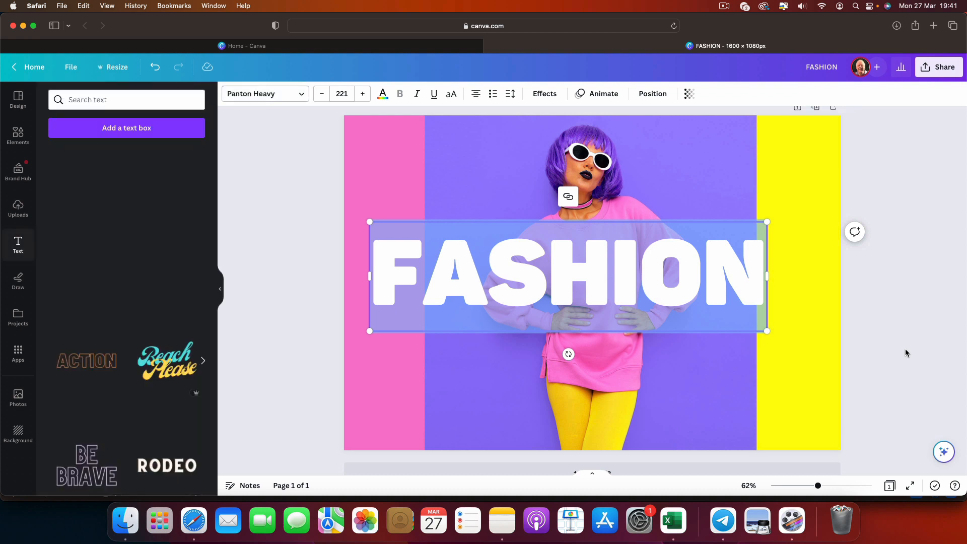
Rotate the FASHION heading to about -12° so it slopes upward to the right
left_click(617, 276)
left_click_drag(568, 351, 582, 348)
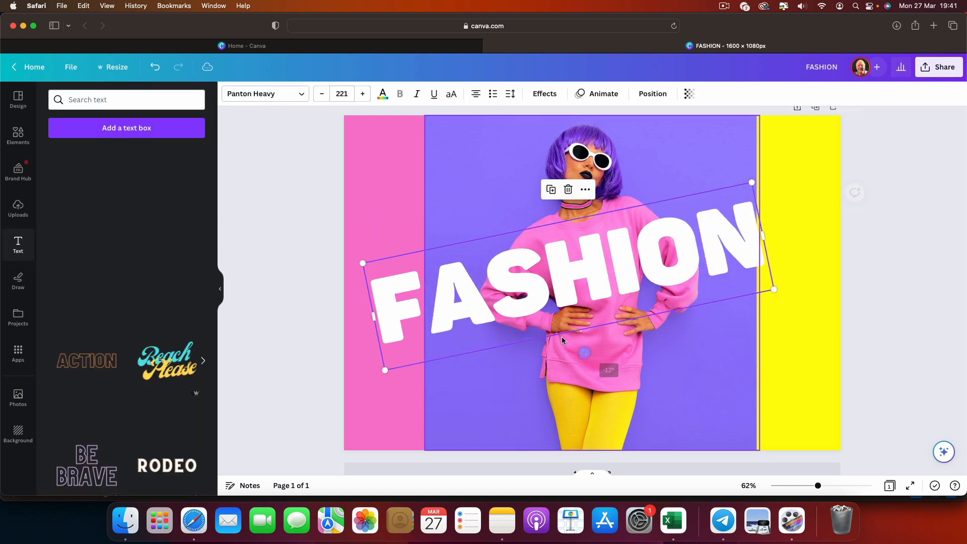
left_click(279, 218)
Move the tilted FASHION heading up over the woman's chest and enlarge it to font size 267 so it spans the page width
left_click_drag(450, 284, 444, 251)
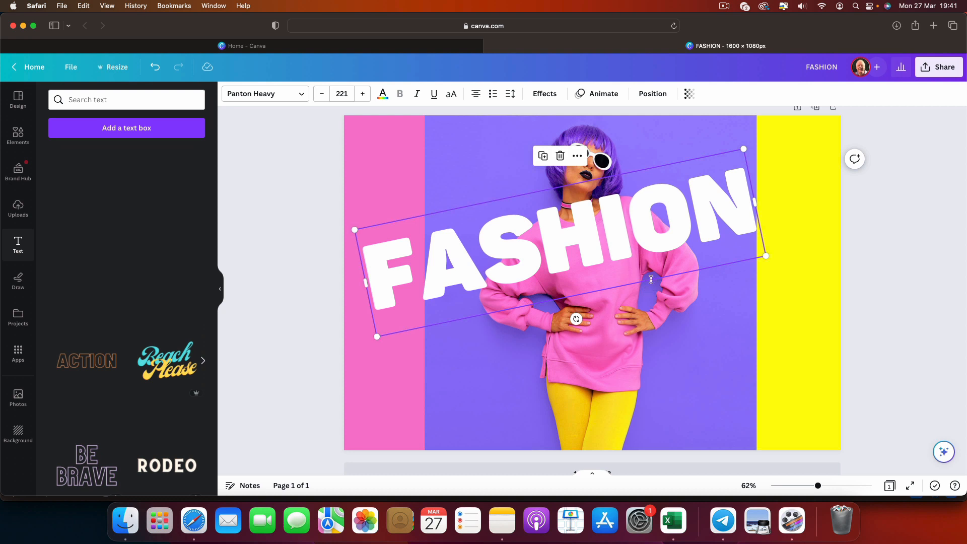
left_click_drag(618, 248, 614, 254)
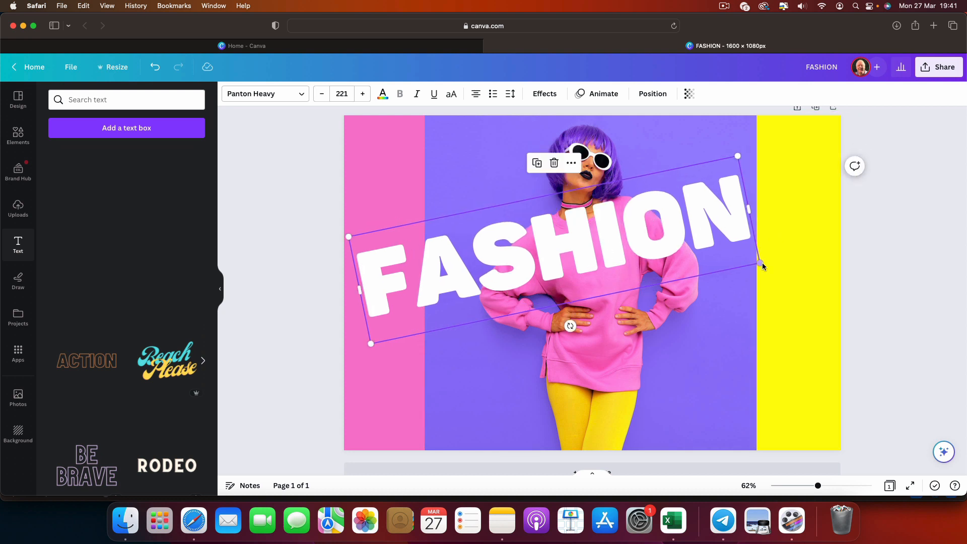
left_click_drag(762, 266, 830, 268)
mouse_move(675, 250)
left_mouse_down()
mouse_move(686, 250)
mouse_move(672, 246)
left_mouse_up()
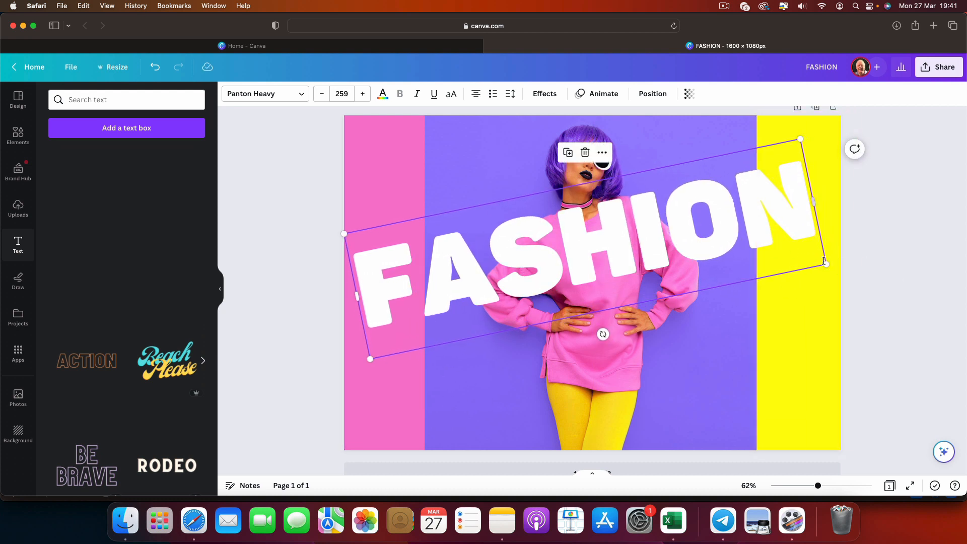
left_click_drag(827, 263, 840, 264)
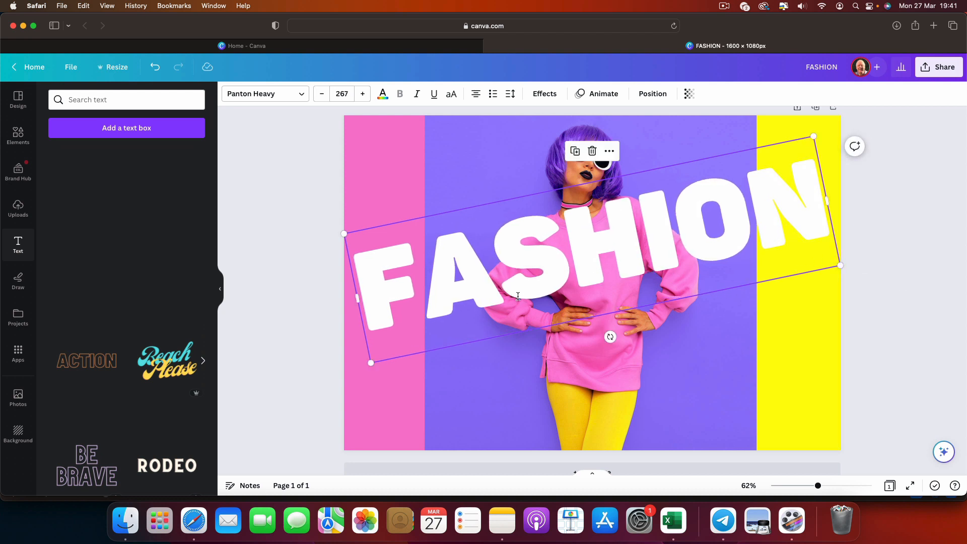
left_click(917, 270)
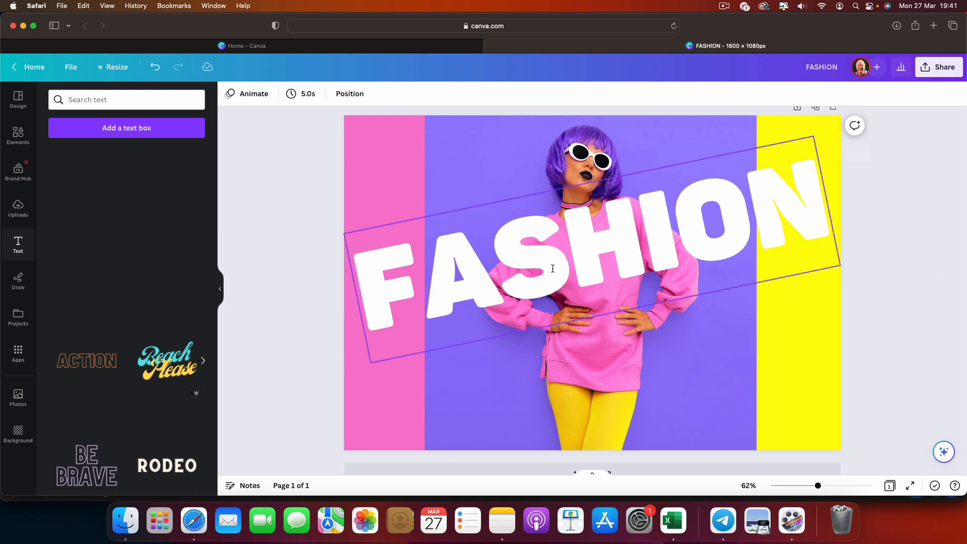
left_click_drag(552, 268, 550, 265)
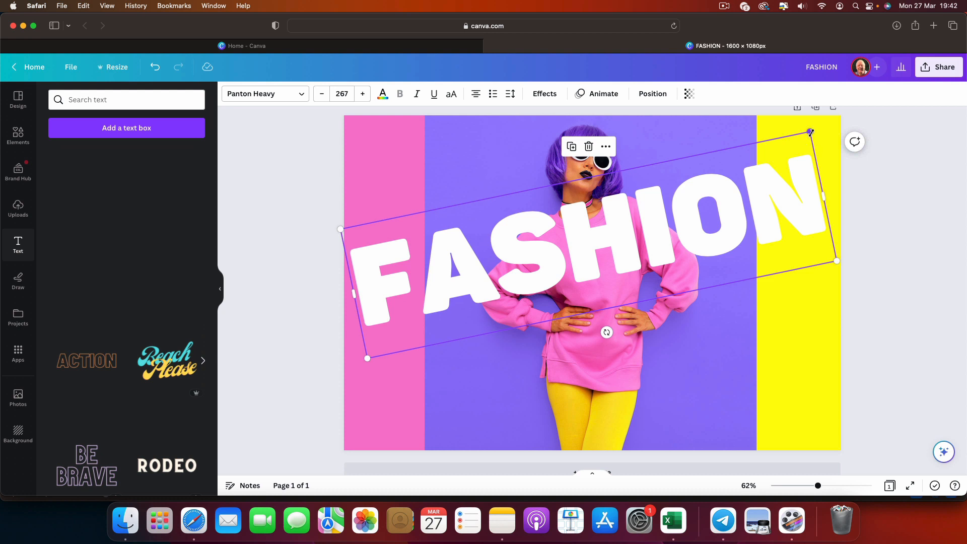
Enlarge the tilted FASHION heading slightly to font size 271 and deselect it
left_click_drag(810, 132, 817, 128)
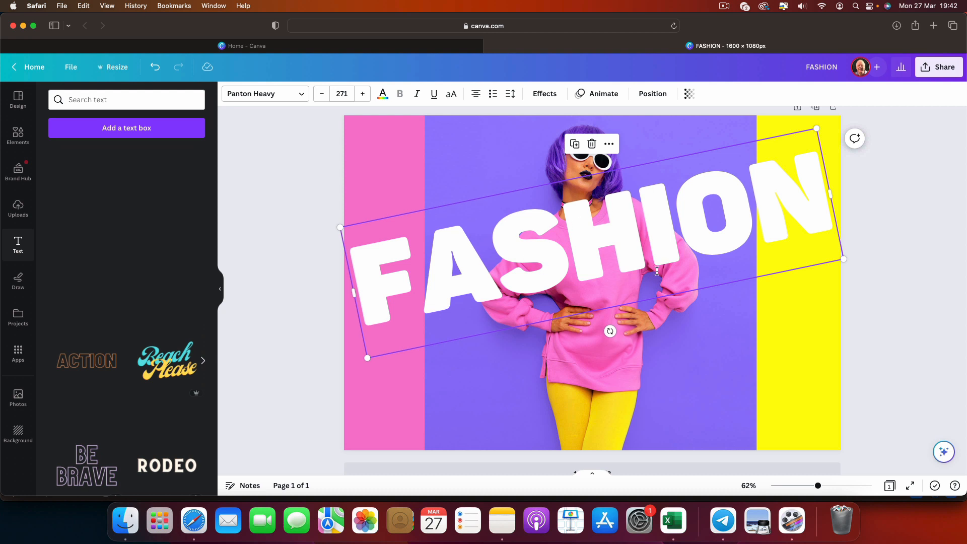
left_click(887, 257)
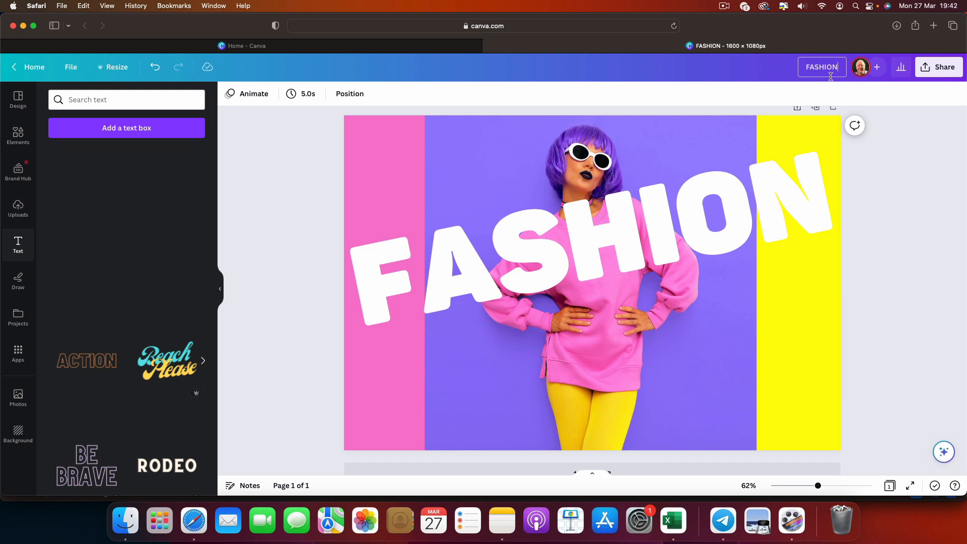
Rename the design as FASHION 1, download it as a PNG and close the preview of the image
type("1")
left_click(71, 67)
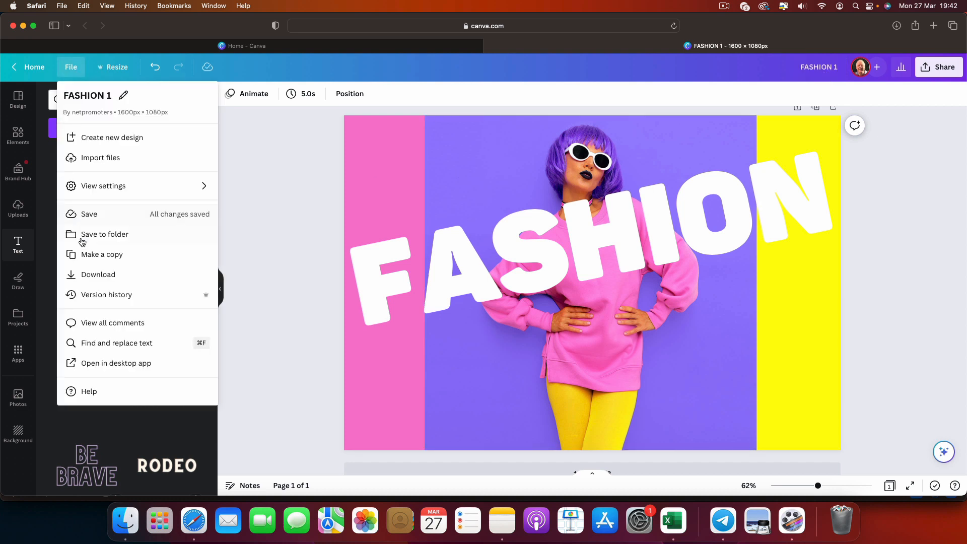
left_click(186, 272)
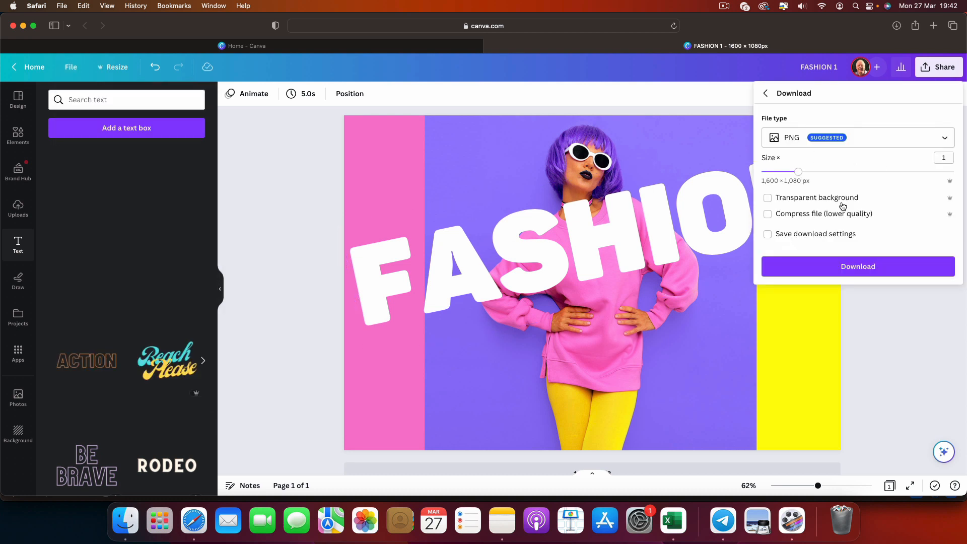
left_click(881, 278)
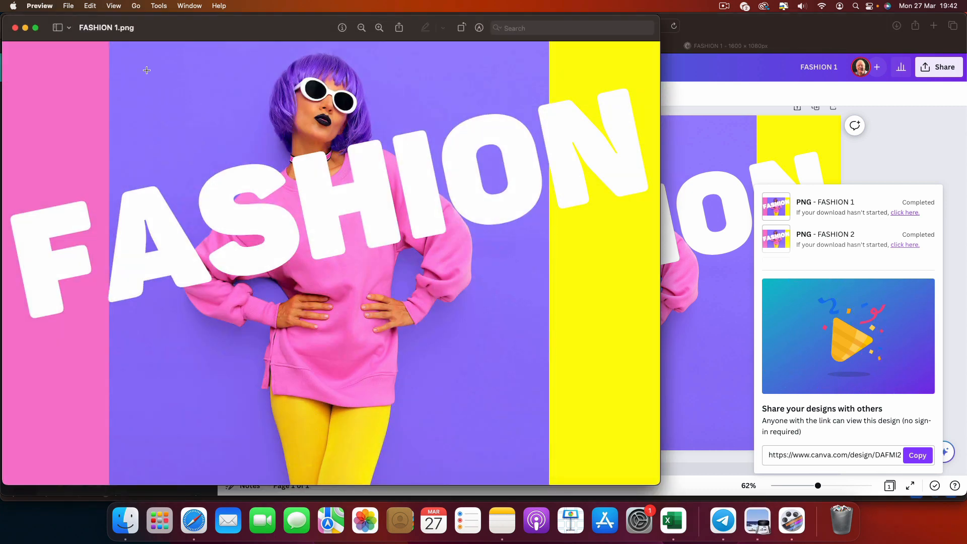
left_click(15, 28)
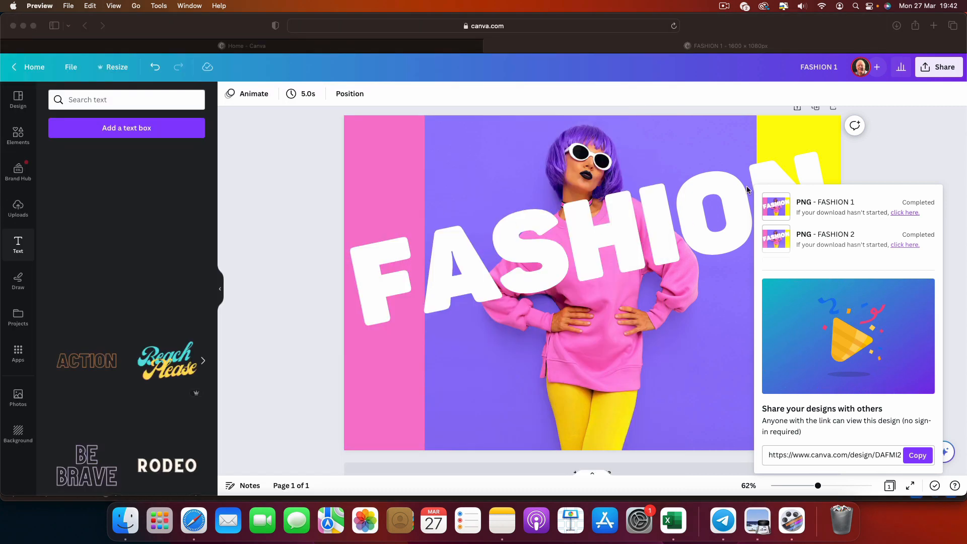
Rename the design as FASHION 2
left_click(834, 70)
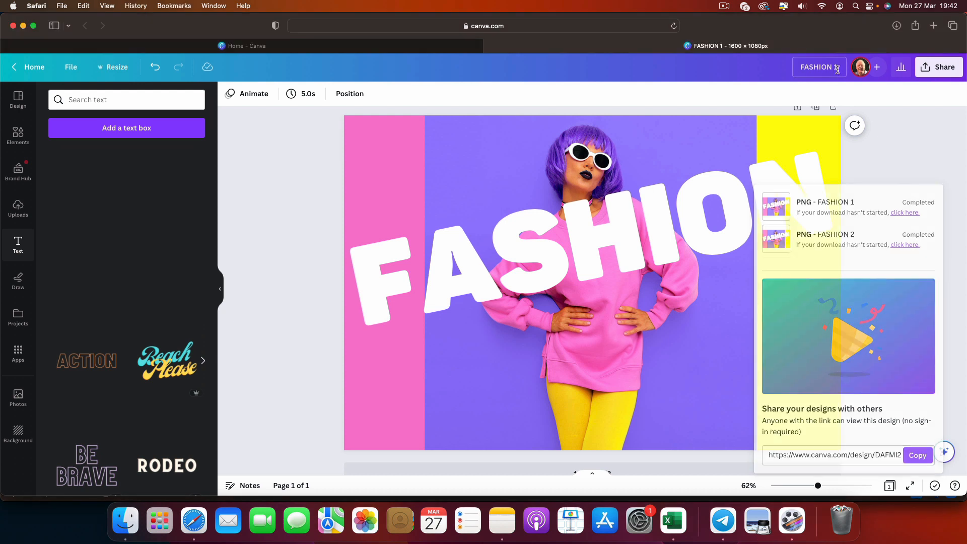
key("BackSpace")
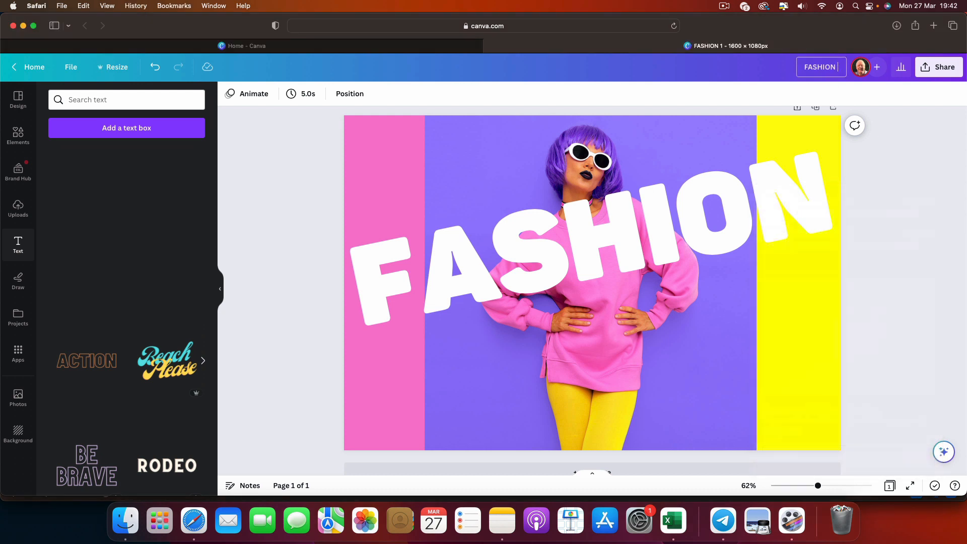
type("2")
Apply the Hollow text effect to the FASHION heading with a thickness of 1
left_click(642, 223)
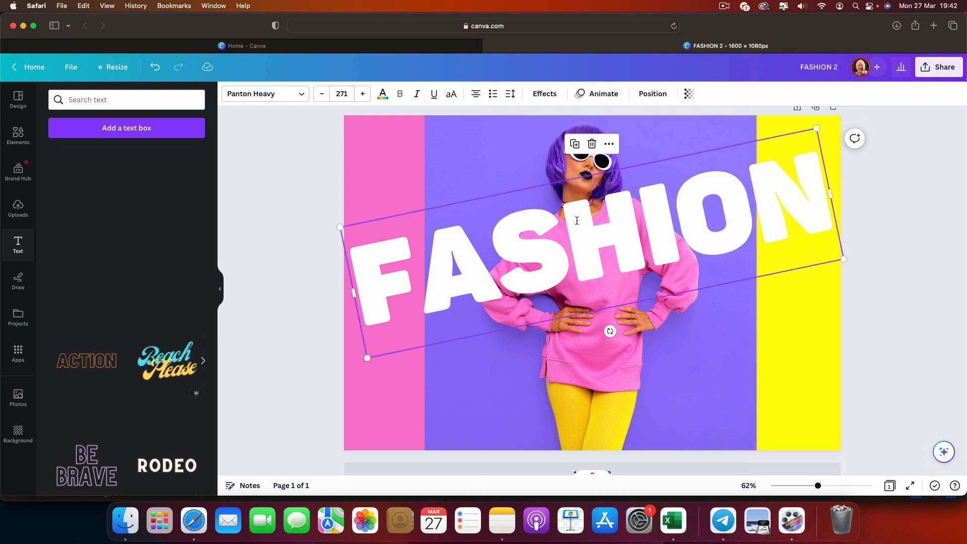
left_click(545, 95)
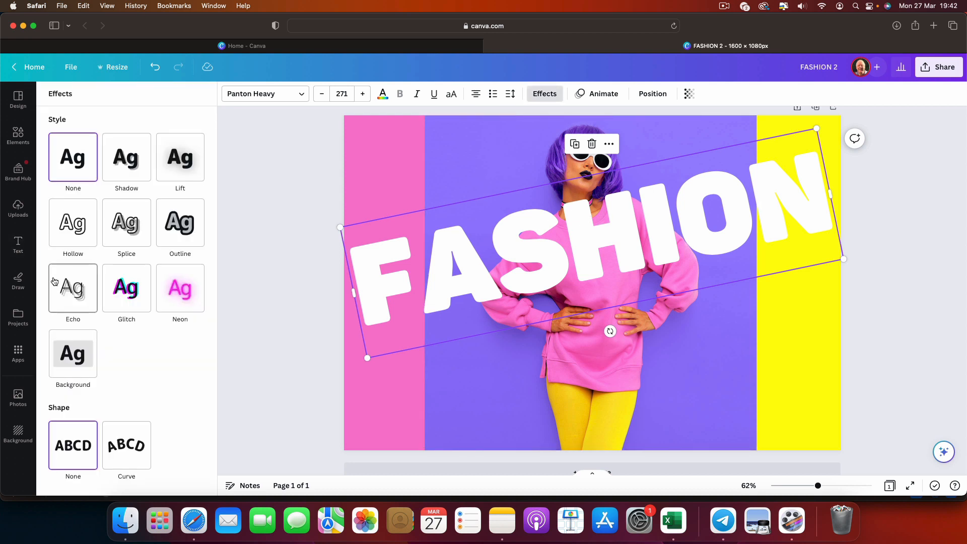
left_click(80, 235)
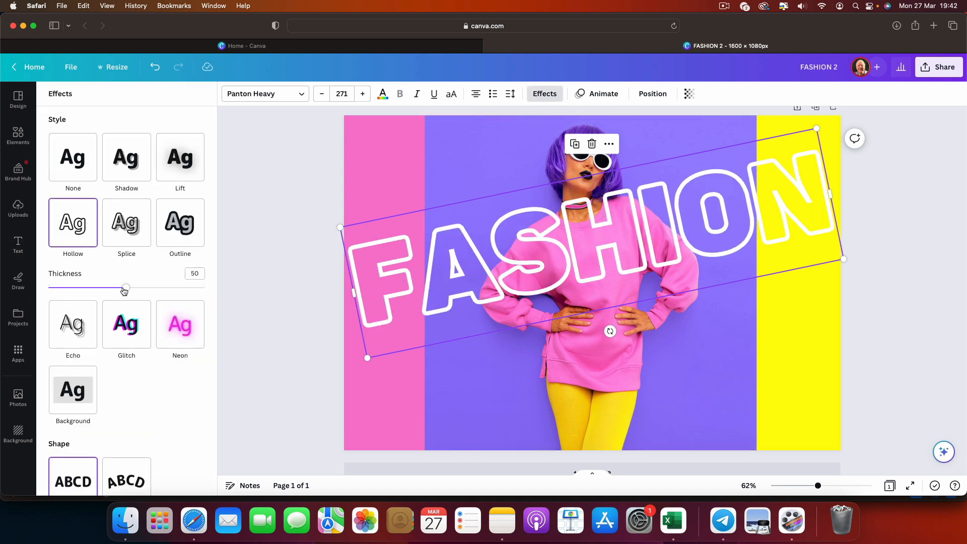
left_click_drag(124, 290, 47, 291)
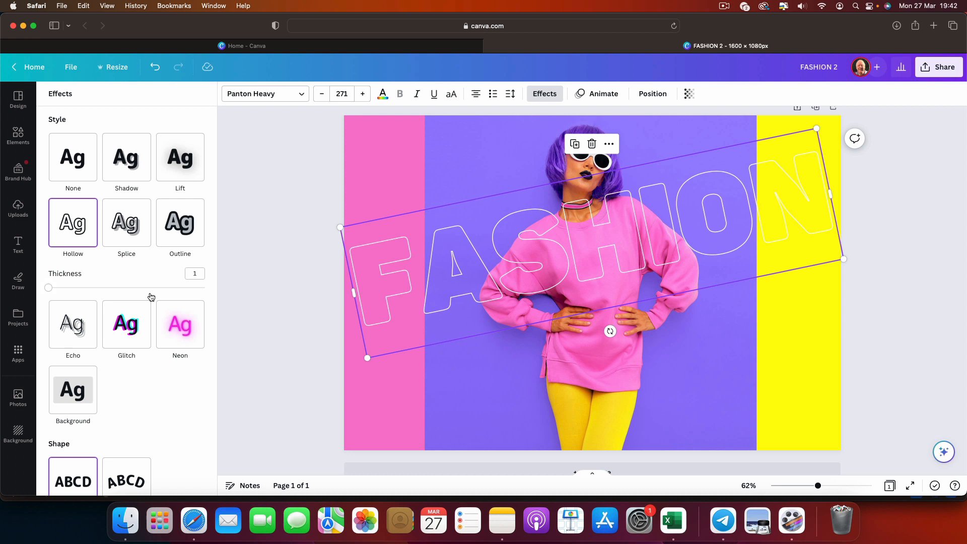
left_click(255, 292)
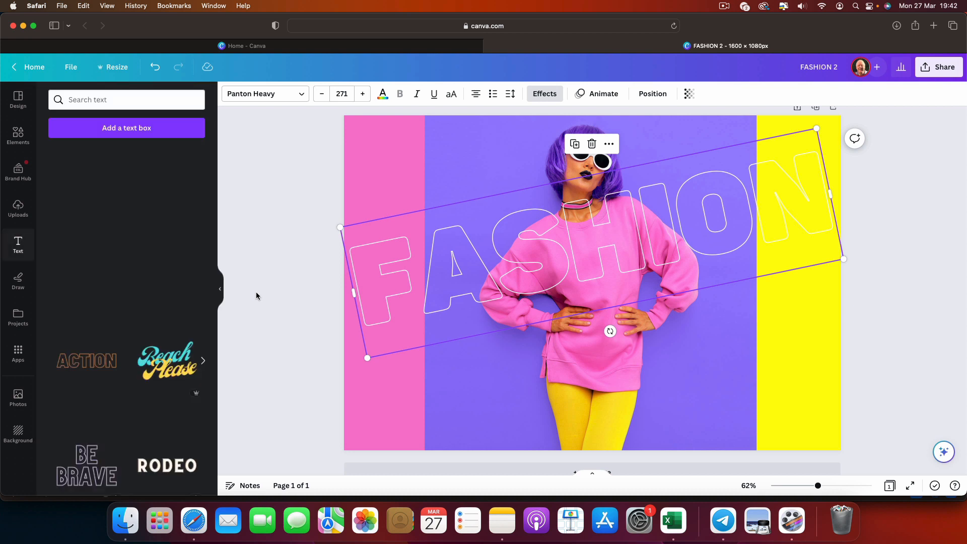
Download the outlined heading version as the PNG FASHION 2 and close its preview
left_click(70, 68)
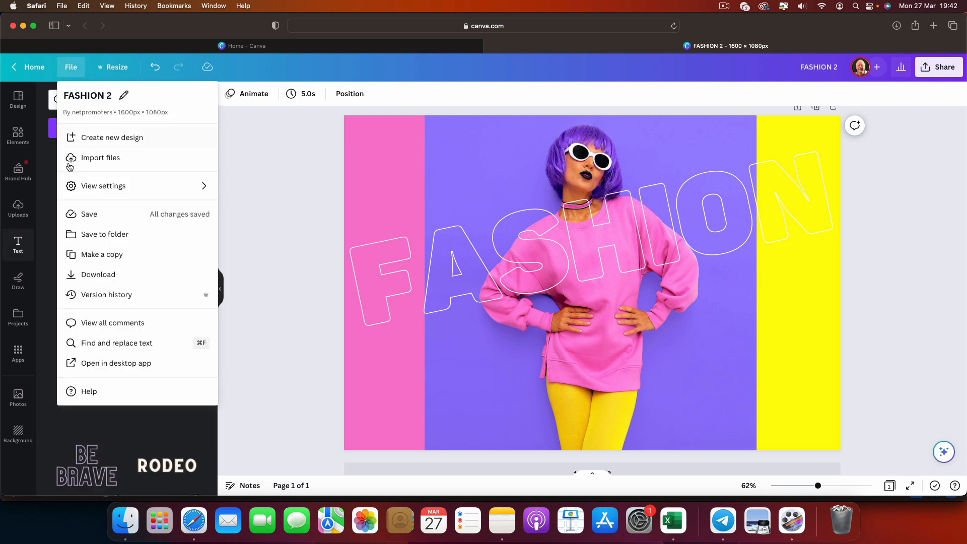
left_click(93, 275)
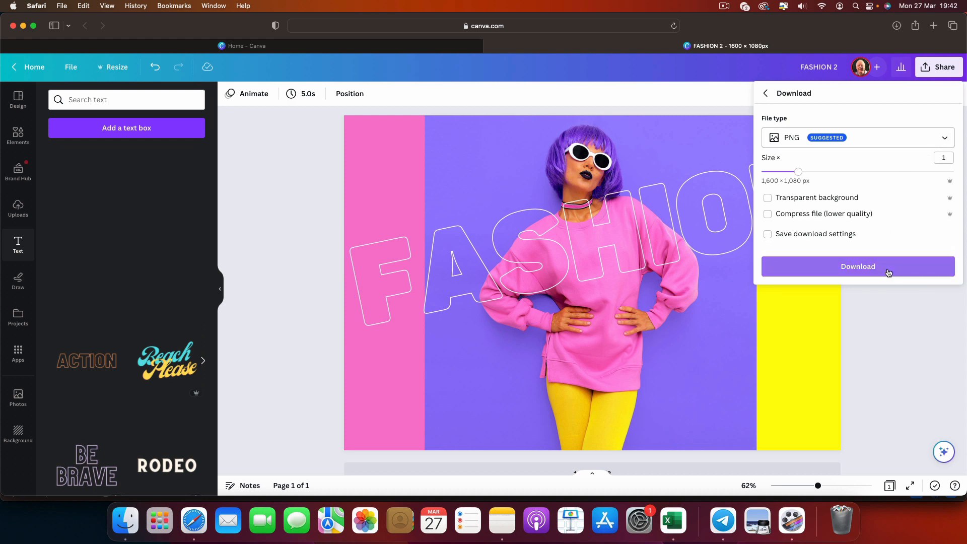
left_click(887, 268)
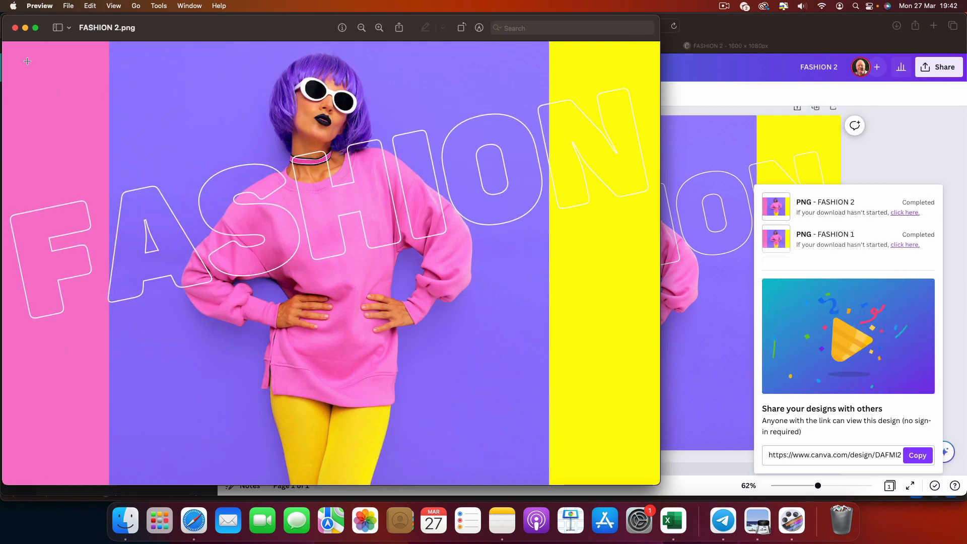
left_click(15, 28)
Delete the FASHION heading, the model photo and the yellow strip, keeping only the pink page background
left_click(577, 246)
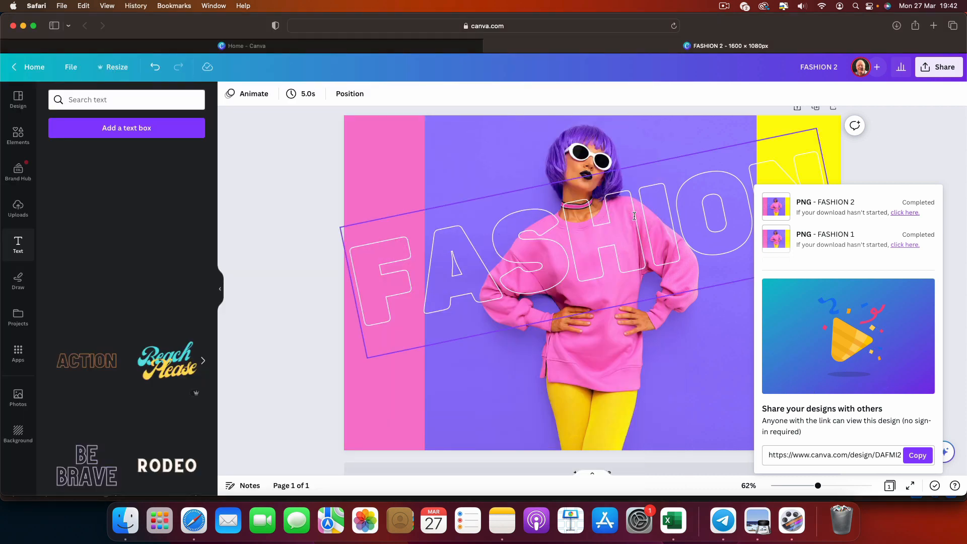
left_click(646, 232)
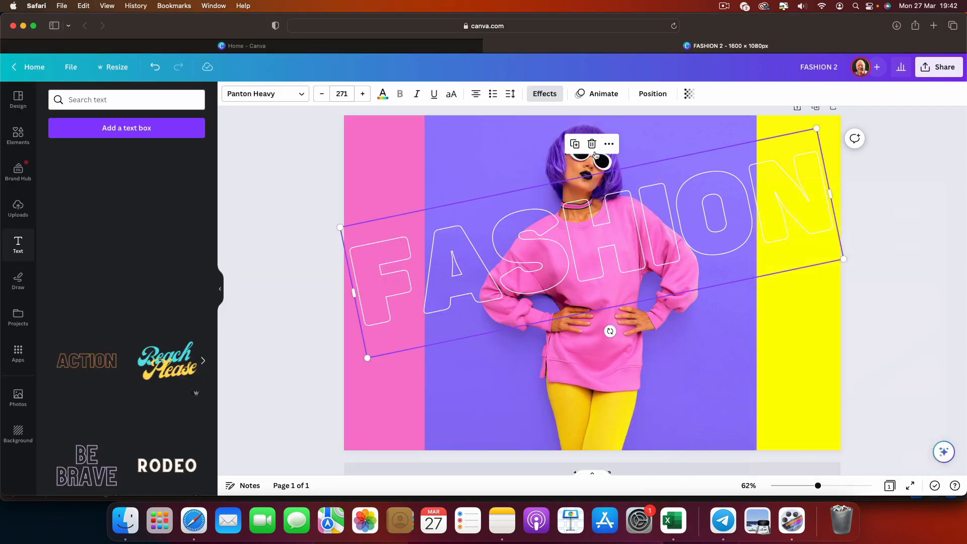
left_click(591, 145)
left_click(592, 146)
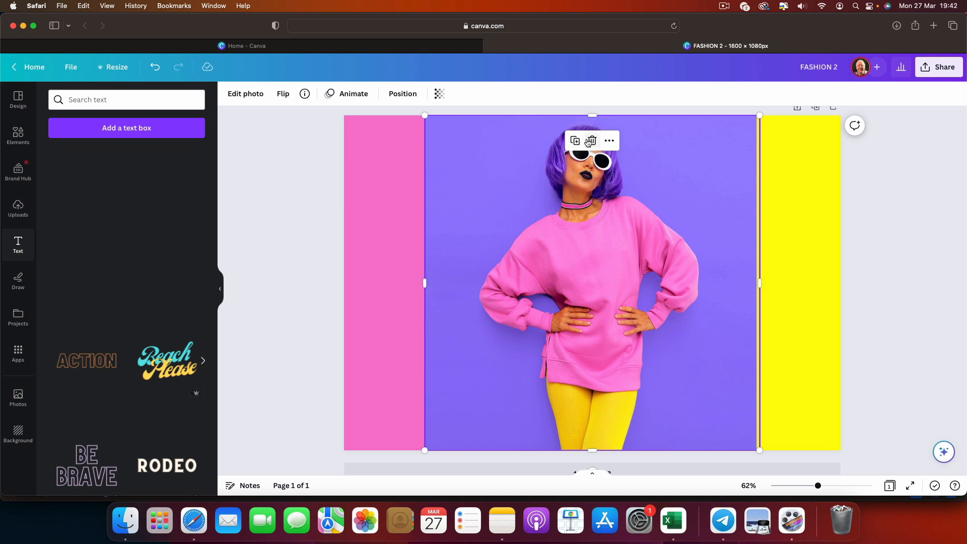
left_click(591, 139)
left_click(804, 199)
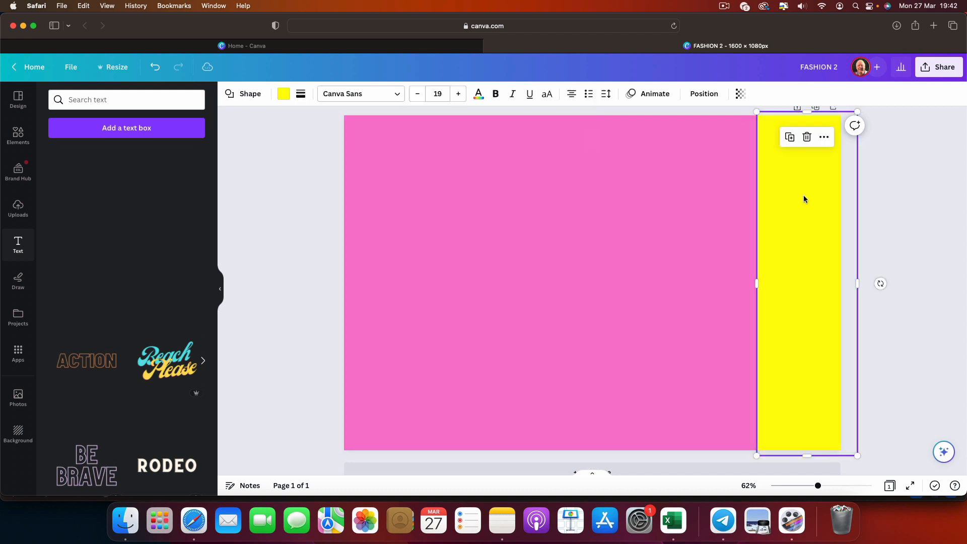
left_click(807, 139)
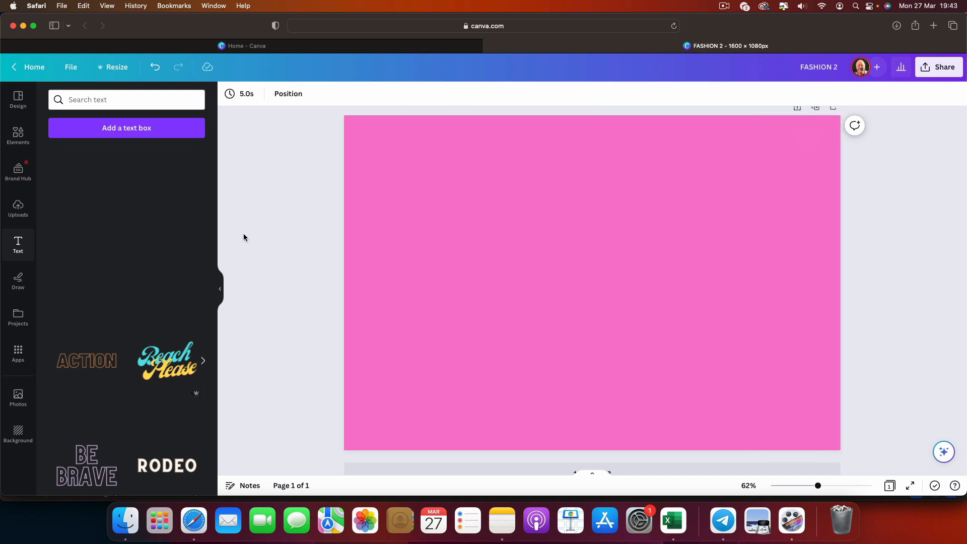
Insert the uploaded image with the hollow FASHION lettering, align it to the page's upper-left corner and enlarge it to cover the page
left_click(16, 207)
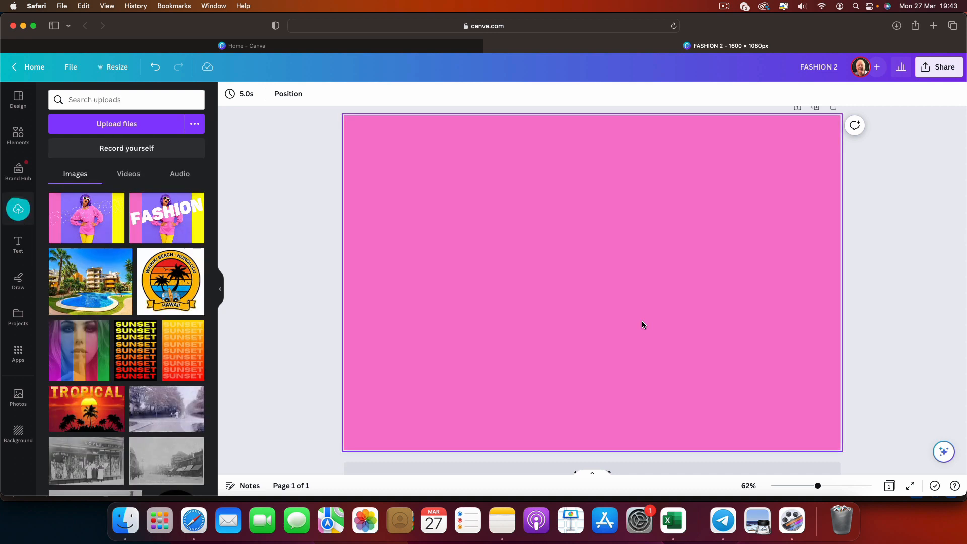
left_click(94, 220)
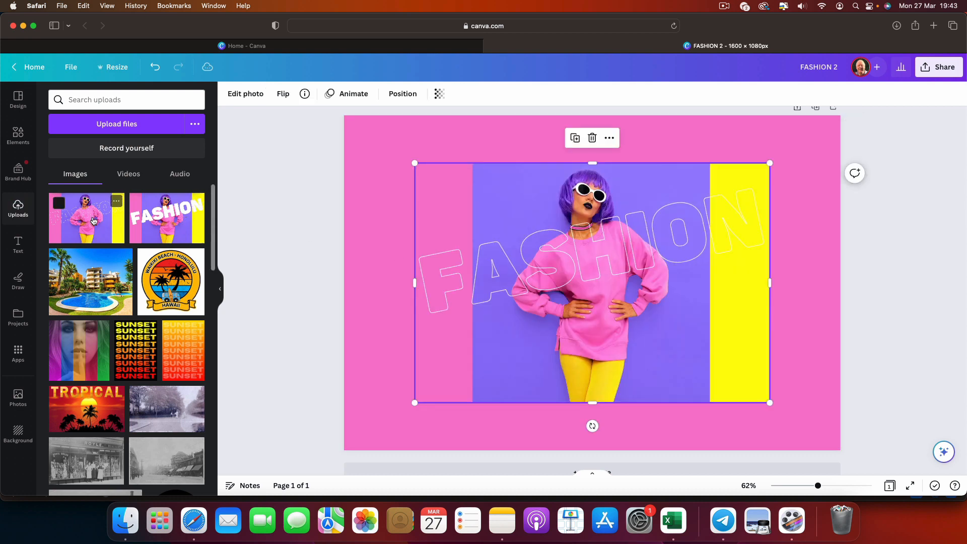
left_click_drag(510, 184, 442, 139)
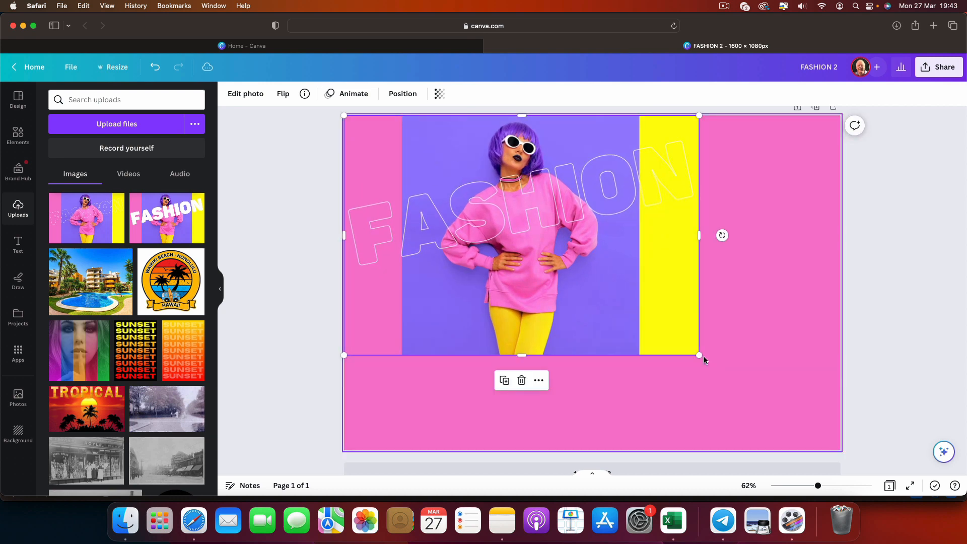
left_click_drag(700, 356, 845, 438)
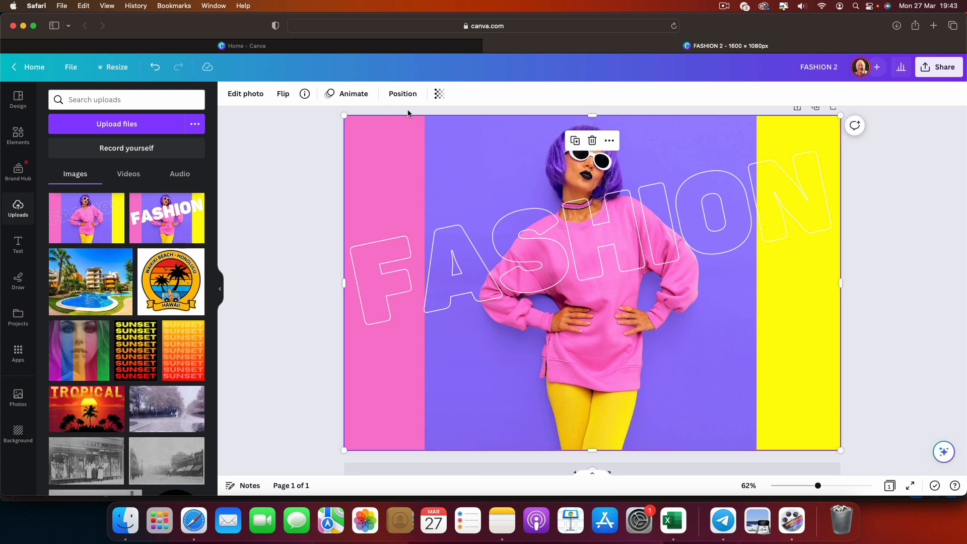
left_click(281, 156)
Remove the background from the full-page hollow FASHION image with BG Remover
left_click(446, 164)
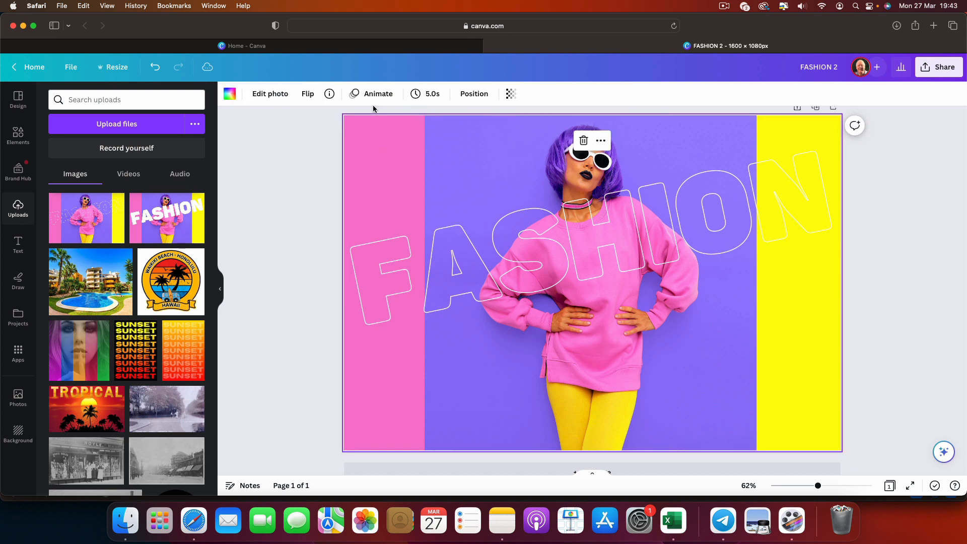
left_click(277, 96)
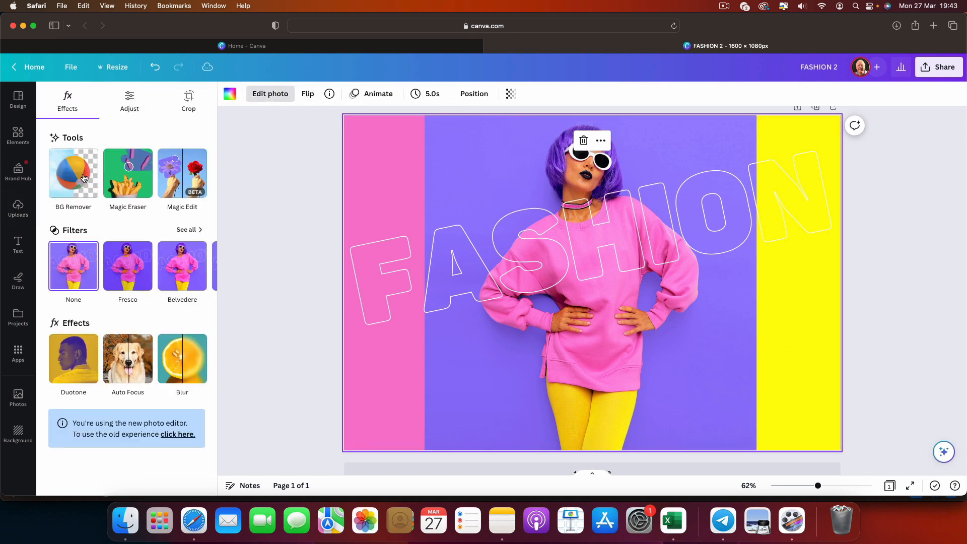
left_click(81, 179)
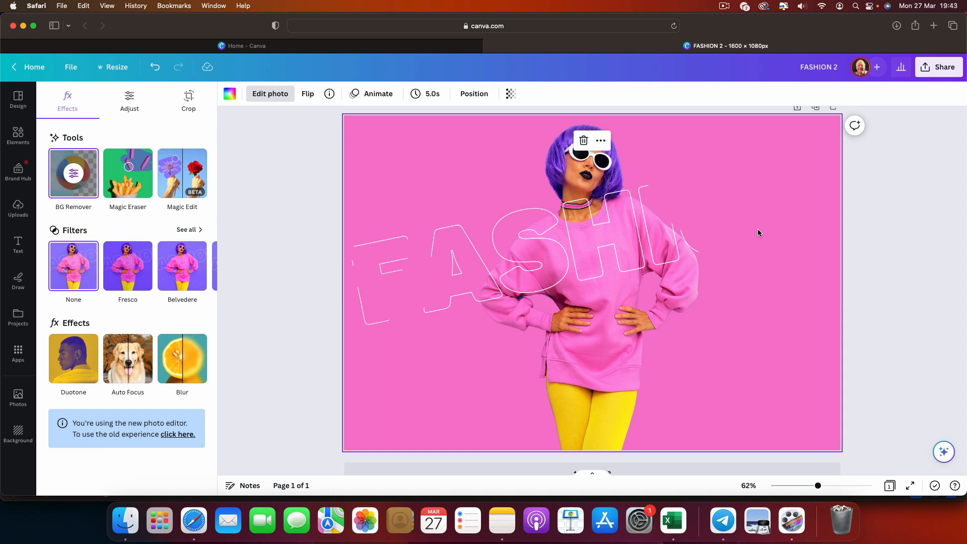
Rename the design as FASHION 3
left_click(71, 66)
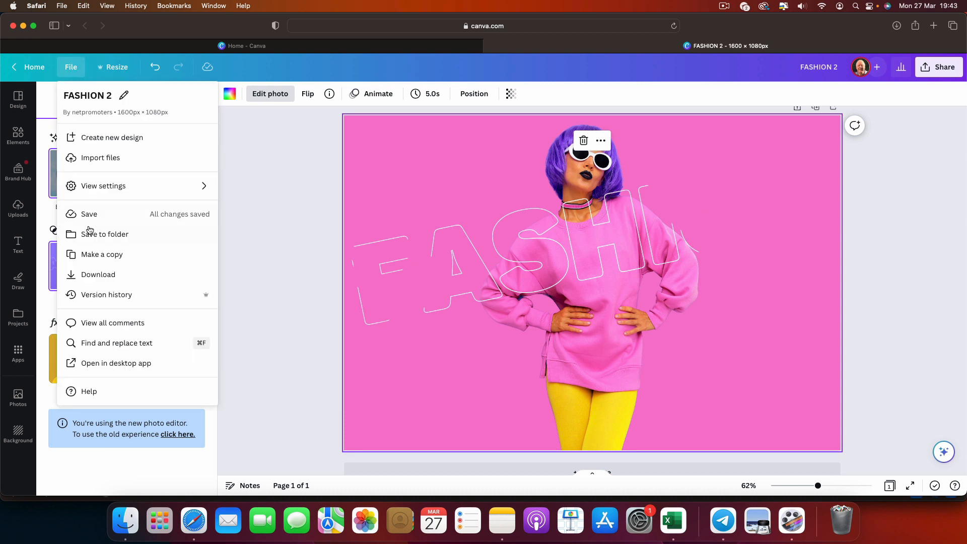
left_click(839, 72)
left_click(840, 71)
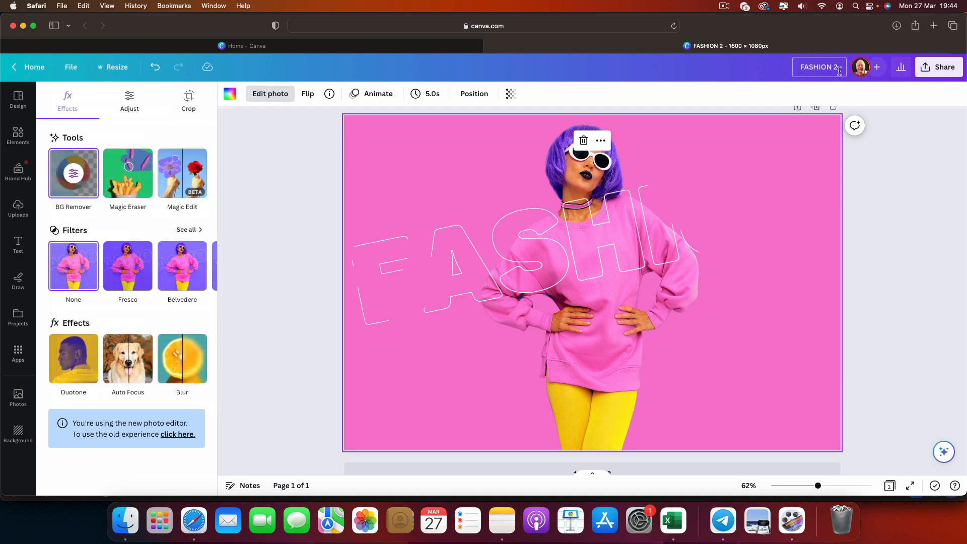
key("BackSpace")
type("3")
Download the cut-out model as a PNG with a transparent background and close the preview of FASHION 3
left_click(72, 71)
left_click(101, 273)
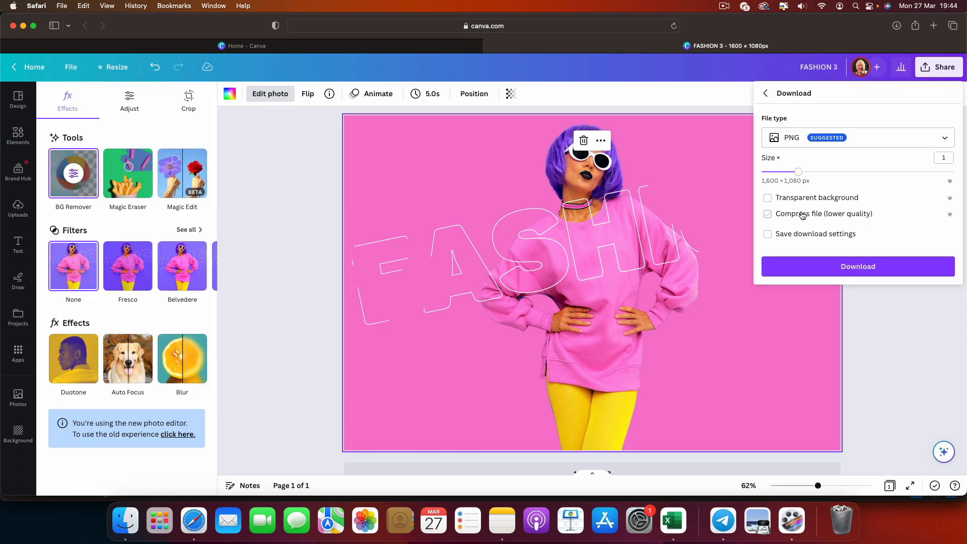
left_click(767, 198)
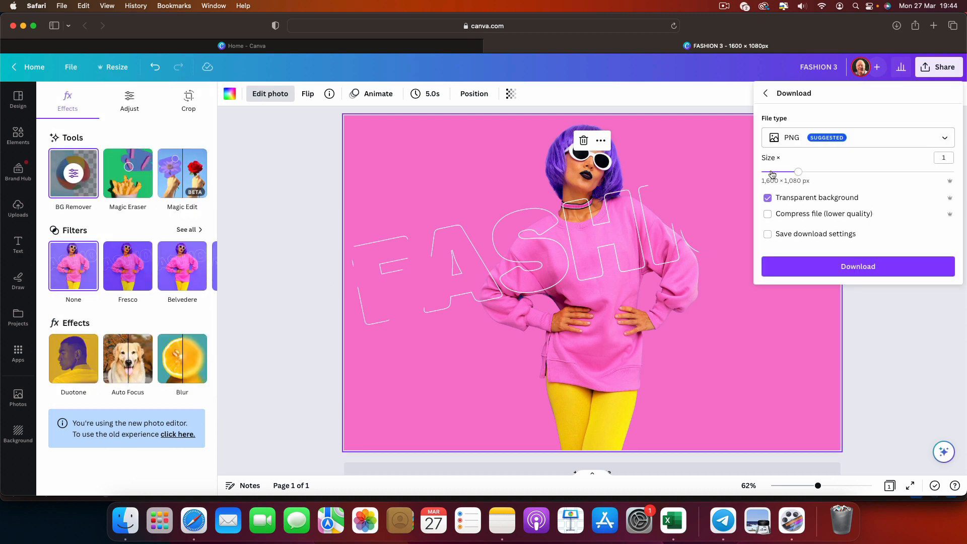
left_click(892, 269)
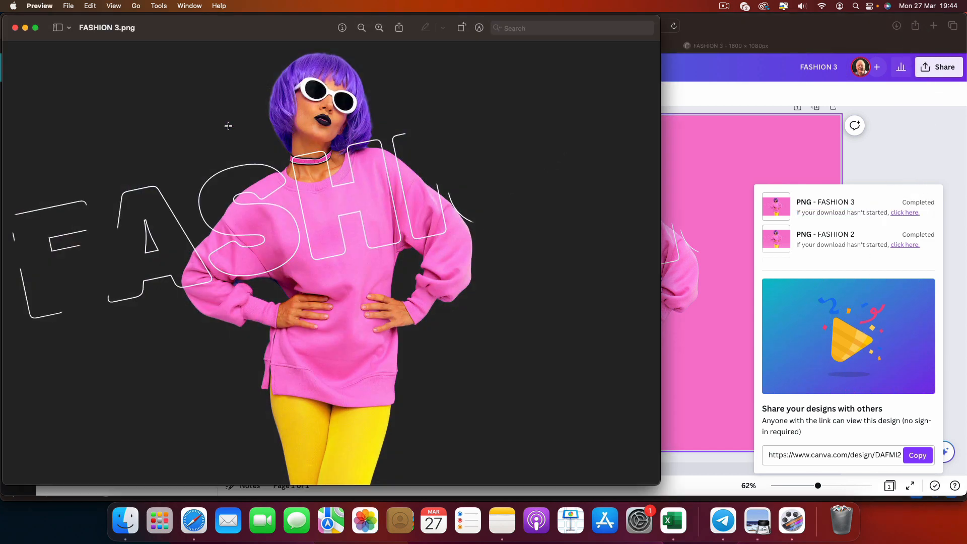
left_click(15, 28)
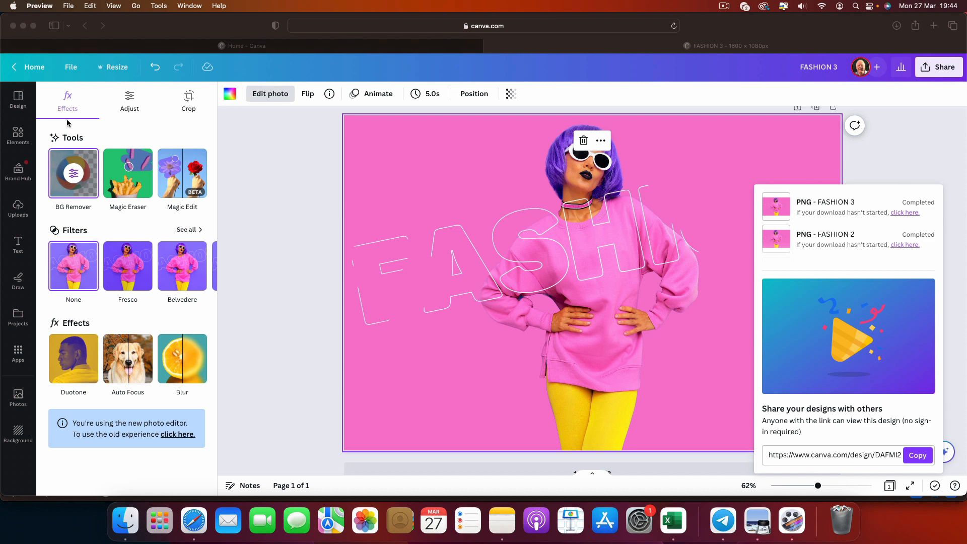
left_click(68, 65)
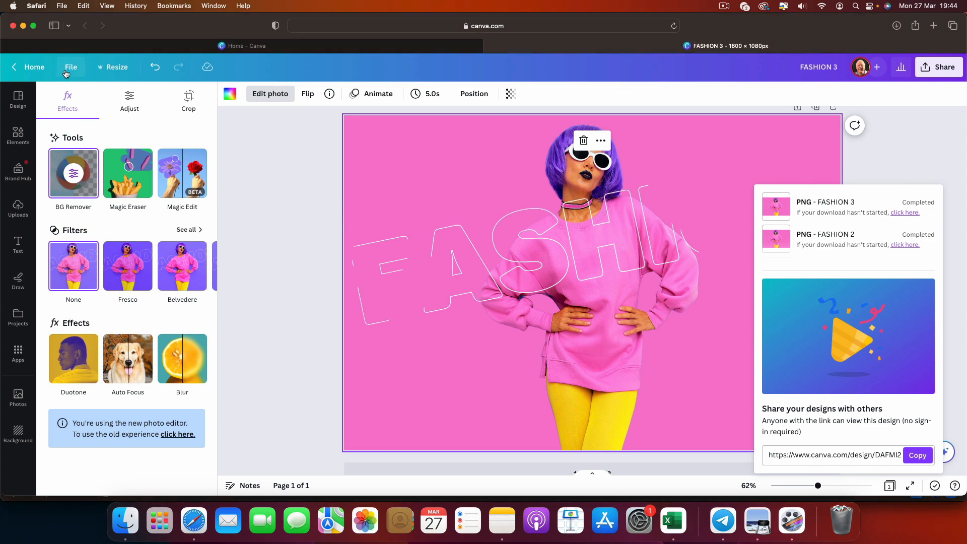
Import the transparent FASHION 3 cut-out PNG into the uploads and move the uploaded hollow FASHION image with the coloured background to trash
left_click(70, 67)
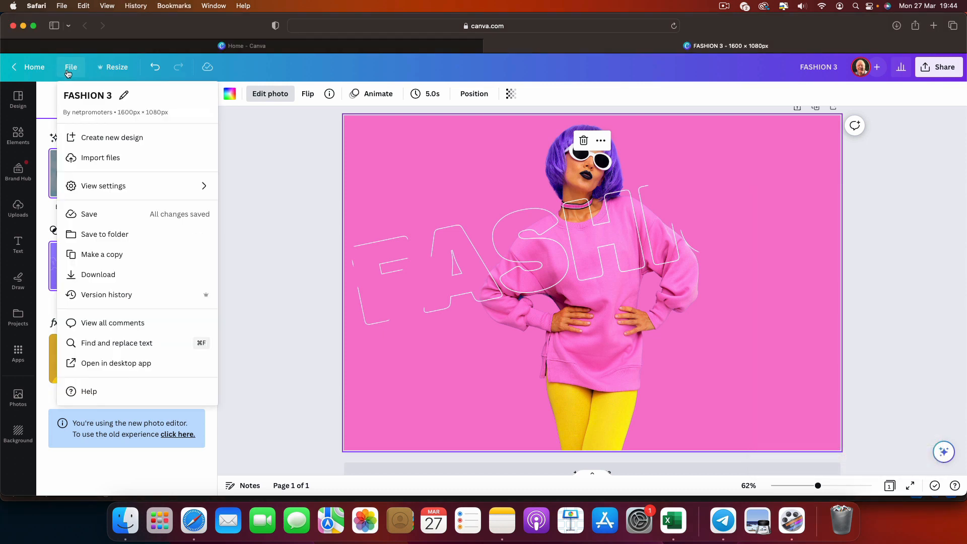
left_click(92, 159)
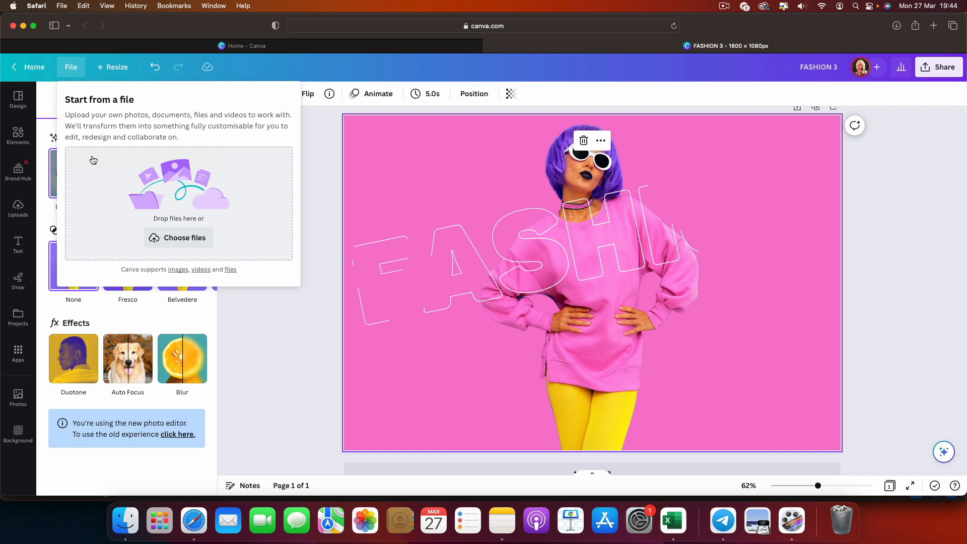
left_click(260, 182)
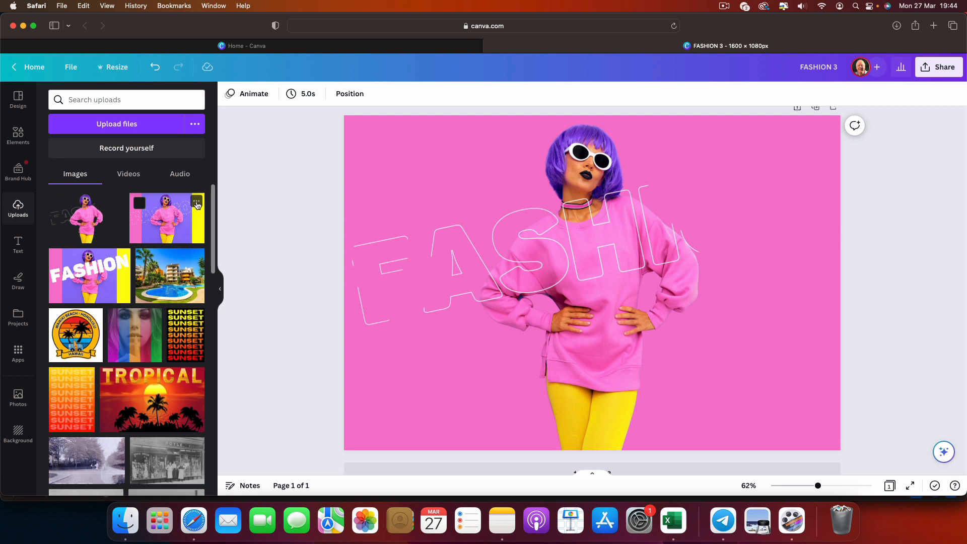
left_click(197, 203)
left_click(242, 395)
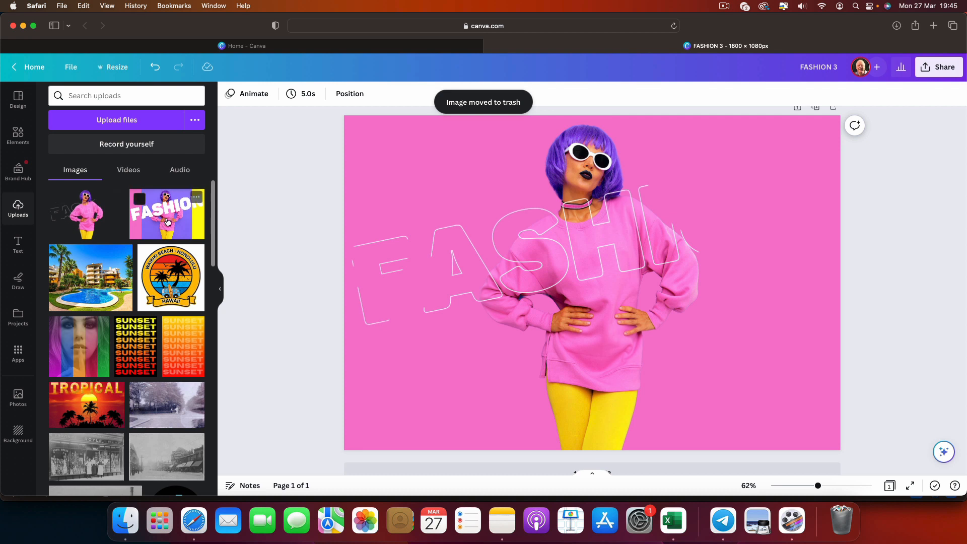
Replace the full-page image with the uploaded solid white FASHION image, aligned to the page's upper-left corner and enlarged to cover the page
left_click(546, 250)
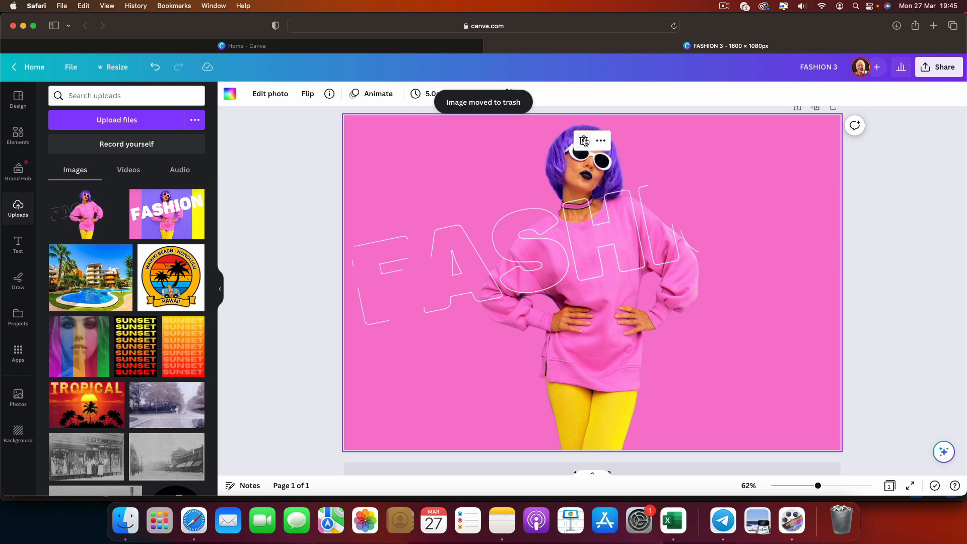
left_click(584, 142)
left_click(166, 216)
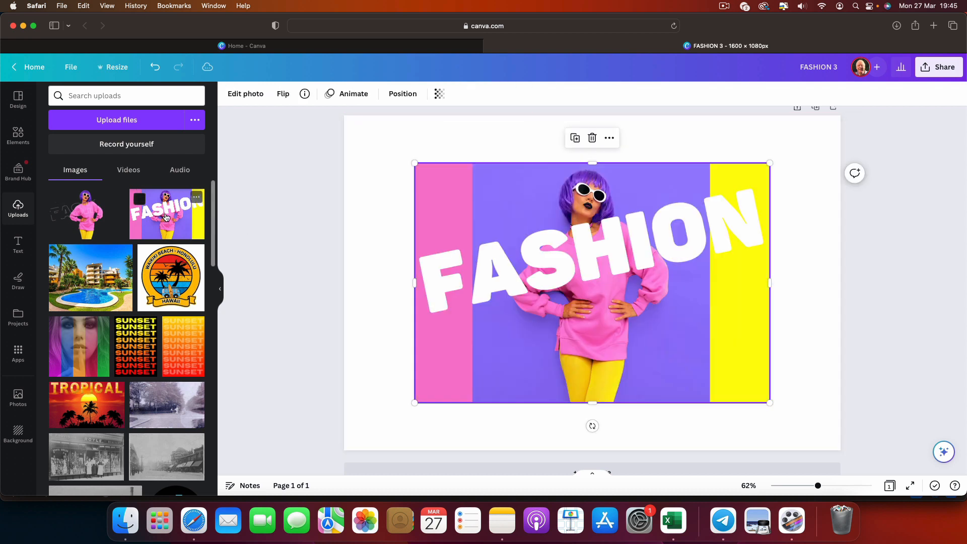
left_click_drag(471, 222, 399, 173)
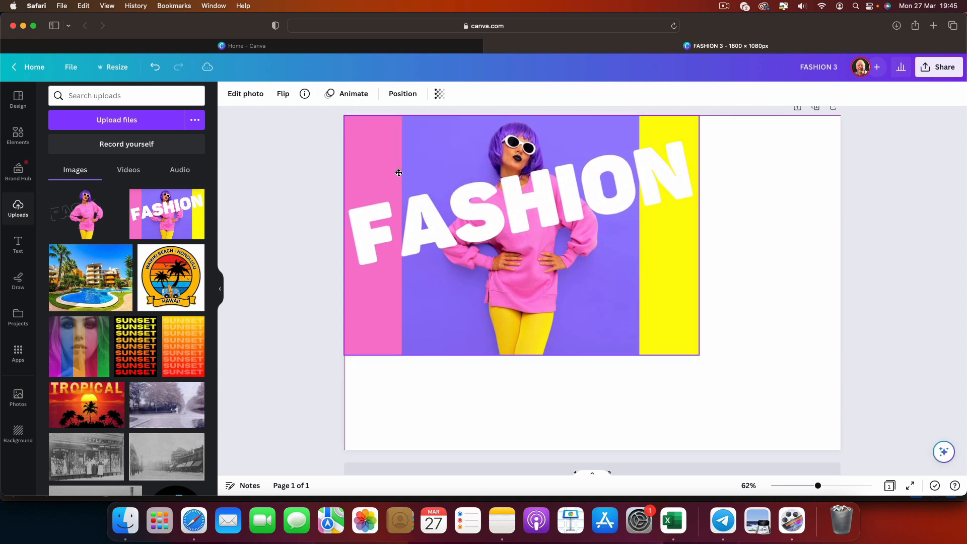
left_click_drag(698, 355, 837, 447)
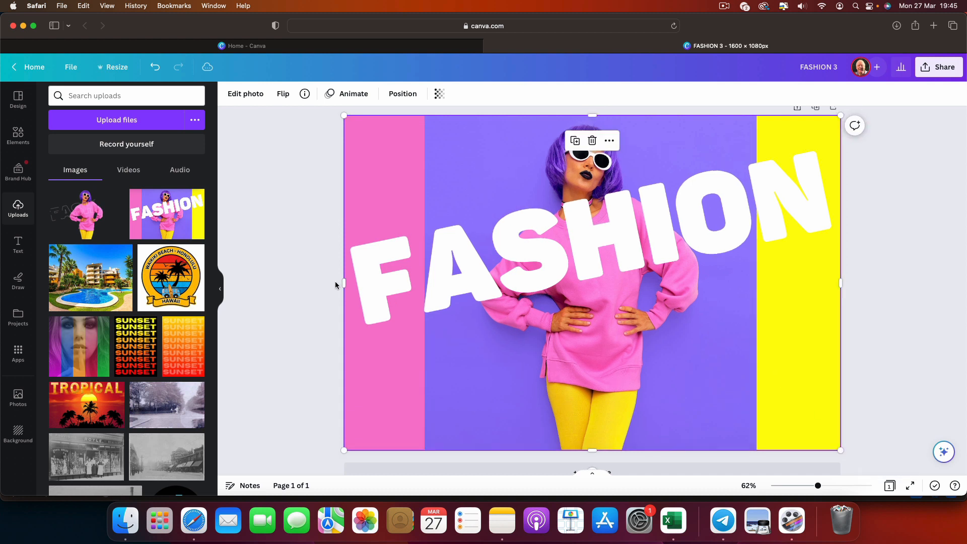
Insert the transparent model cut-out with hollow lettering over the solid FASHION image, align it to the page's upper-left corner and enlarge it to full page
left_click(96, 217)
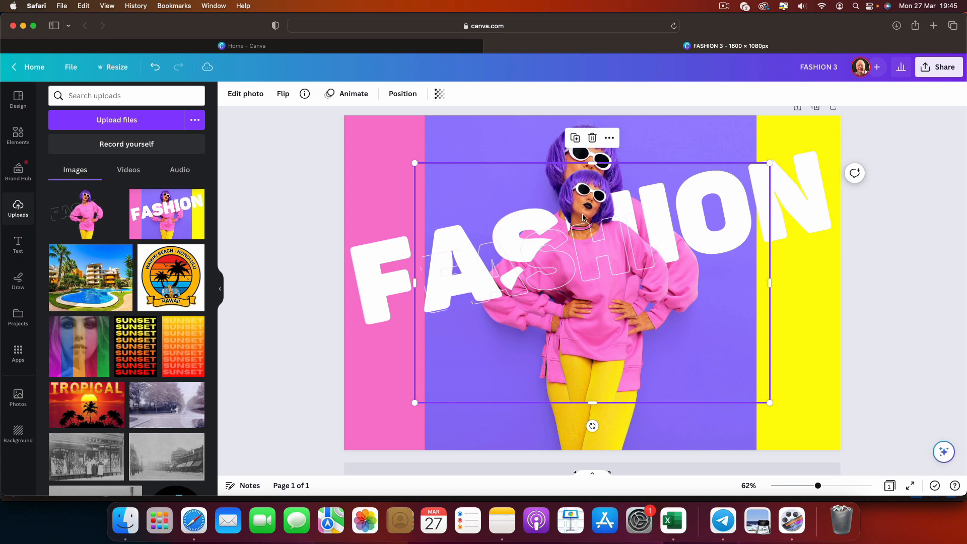
left_click_drag(583, 219, 513, 168)
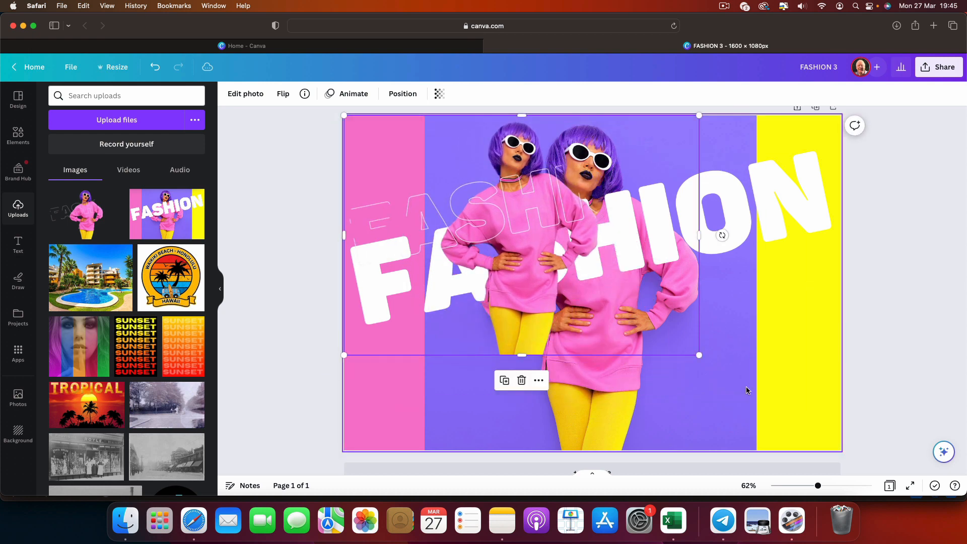
left_click_drag(699, 356, 854, 428)
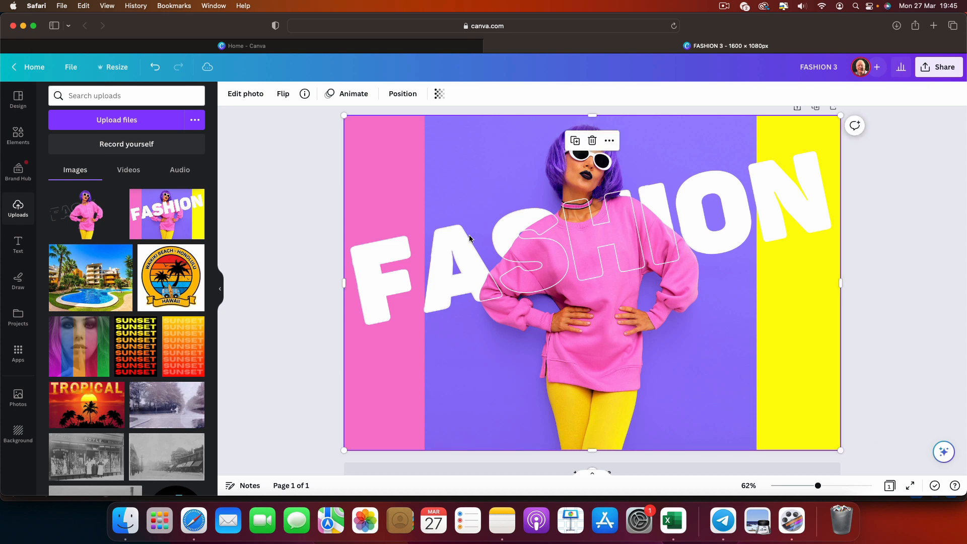
key("Delete")
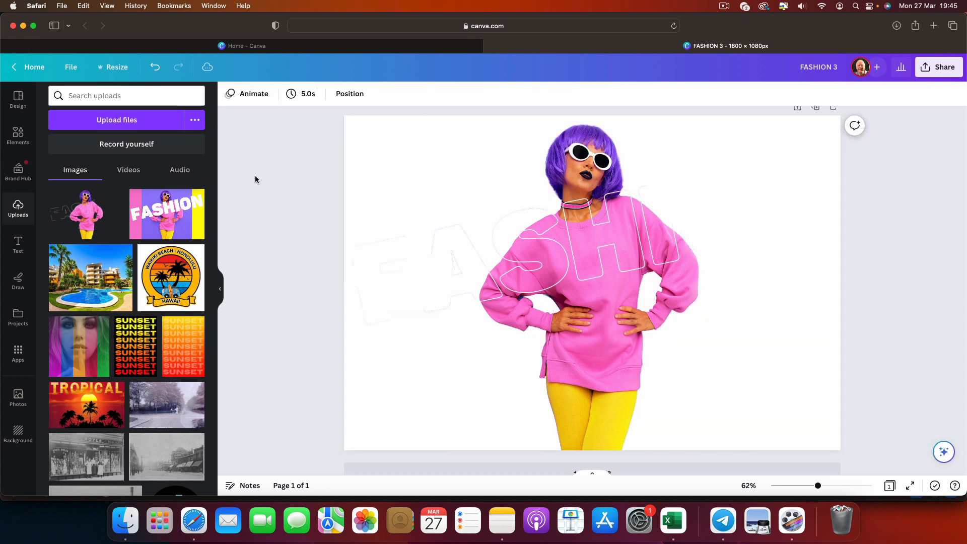
left_click(153, 67)
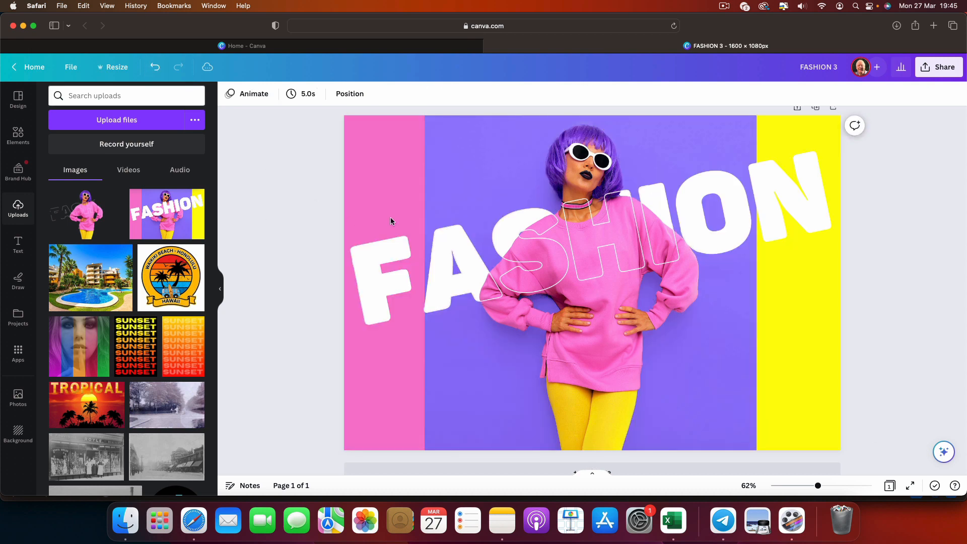